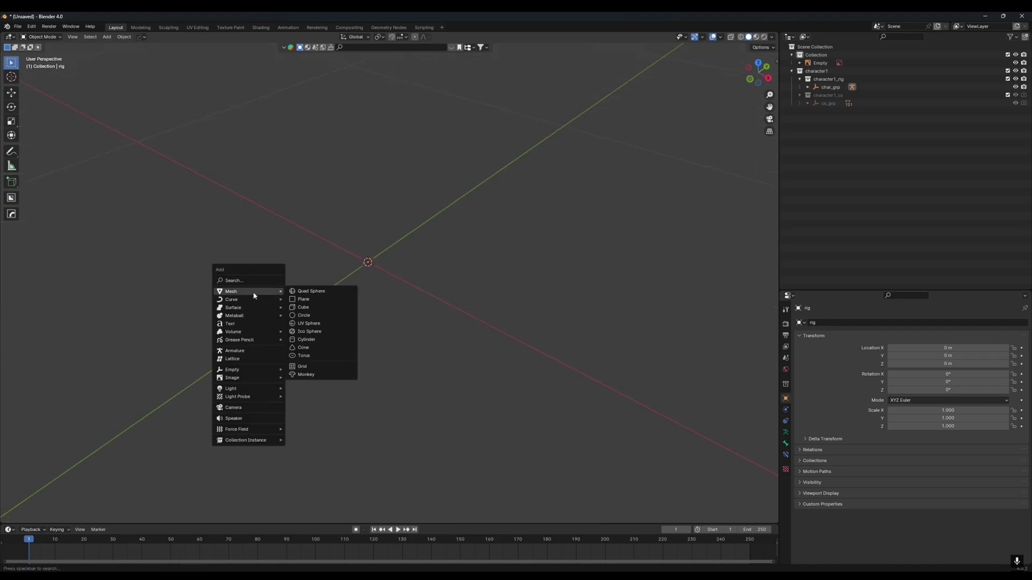
# Add a cube at the origin and raise it about 1 m along Z.
pyautogui.moveTo(426, 299); pyautogui.dragTo(396, 279, button='middle')
pyautogui.press('g')
pyautogui.press('z')
pyautogui.click(384, 212)
pyautogui.moveTo(384, 212); pyautogui.dragTo(424, 281, button='middle')
pyautogui.scroll(-3, 423, 270)
# Add a camera looking at the cube and view the scene through it.
pyautogui.hotkey('shift', 'a')
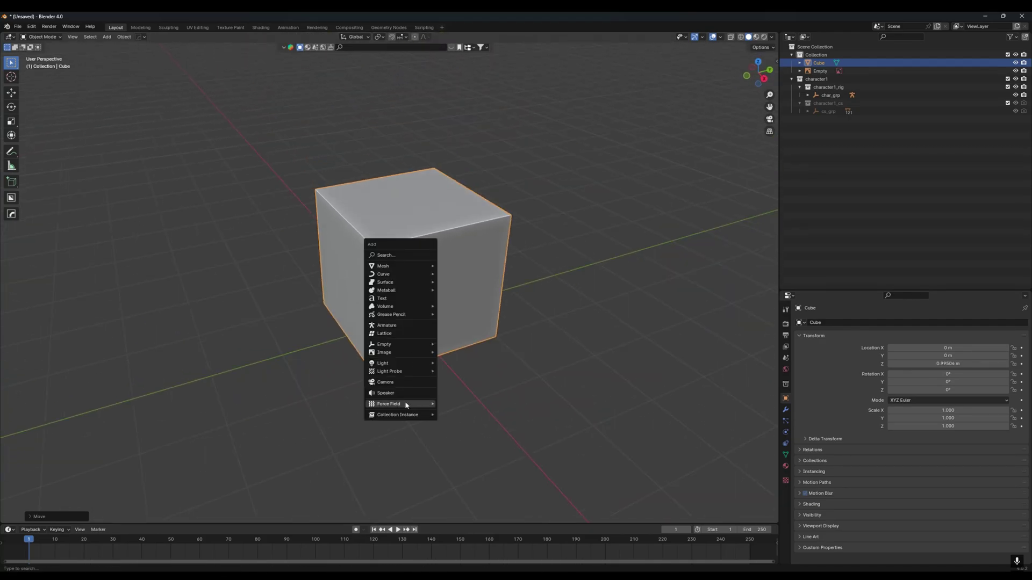
pyautogui.click(394, 382)
pyautogui.moveTo(395, 382); pyautogui.dragTo(451, 299, button='middle')
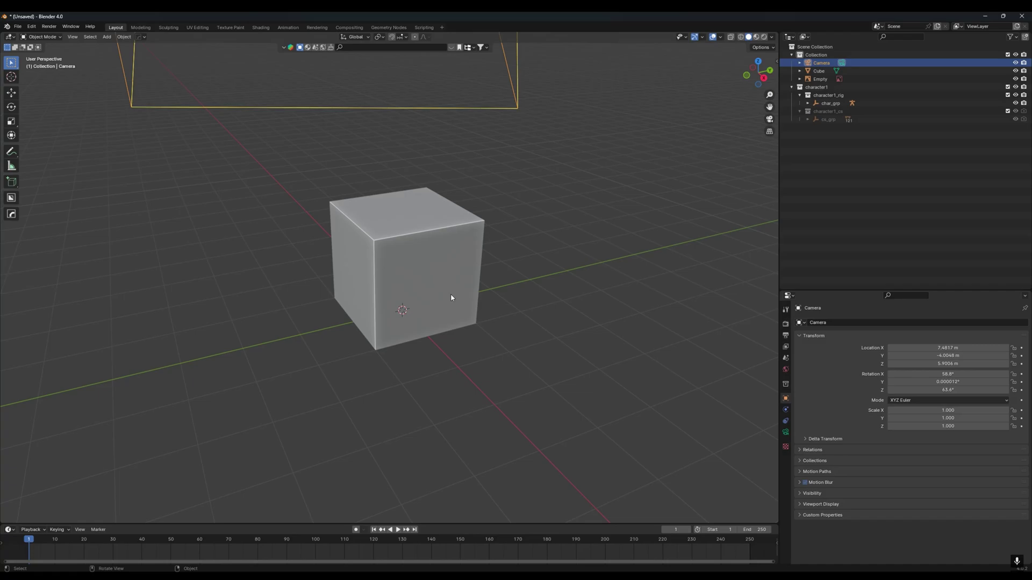
pyautogui.press('KP_0')
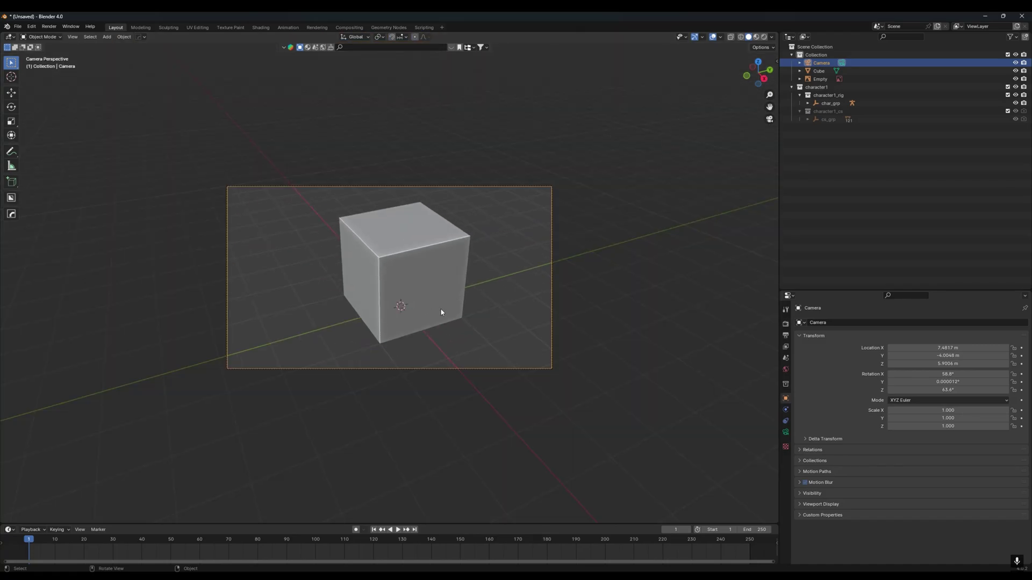
# Keyframe the camera's location and rotation at frame 1, and again at frame 57 with the camera, locked to the view, orbited to another angle.
pyautogui.press('i')
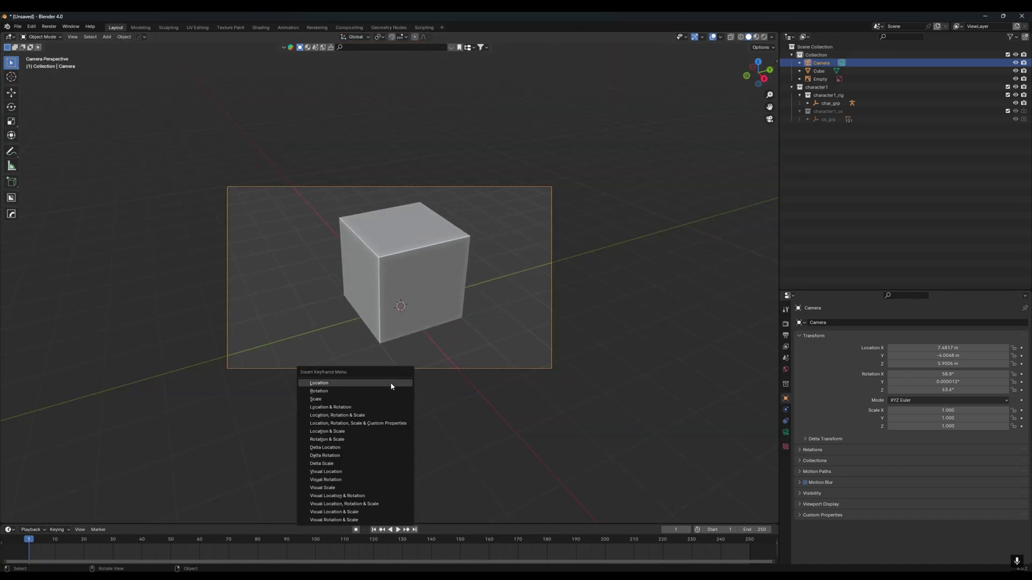
pyautogui.click(344, 402)
pyautogui.click(62, 541)
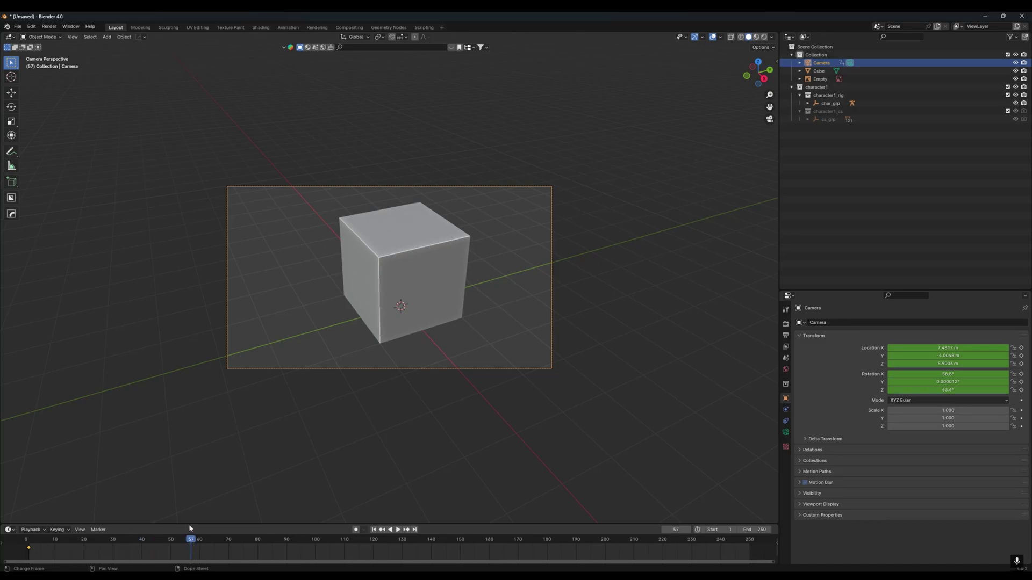
pyautogui.press('n')
pyautogui.moveTo(723, 113); pyautogui.dragTo(511, 281, button='middle')
pyautogui.press('i')
pyautogui.click(477, 280)
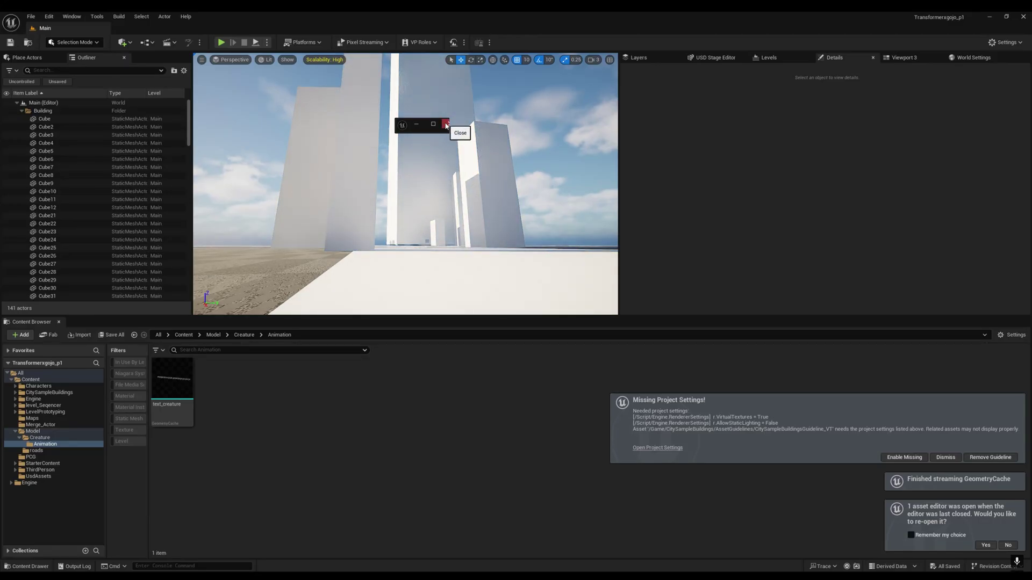
# Switch to Unreal Engine and close the small floating window over the viewport.
pyautogui.click(446, 126)
pyautogui.moveTo(383, 222)
pyautogui.mouseDown(button='right')
pyautogui.moveTo(333, 242)
pyautogui.moveTo(462, 263)
pyautogui.moveTo(383, 222)
pyautogui.mouseUp(button='right')
pyautogui.scroll(3, 383, 222)
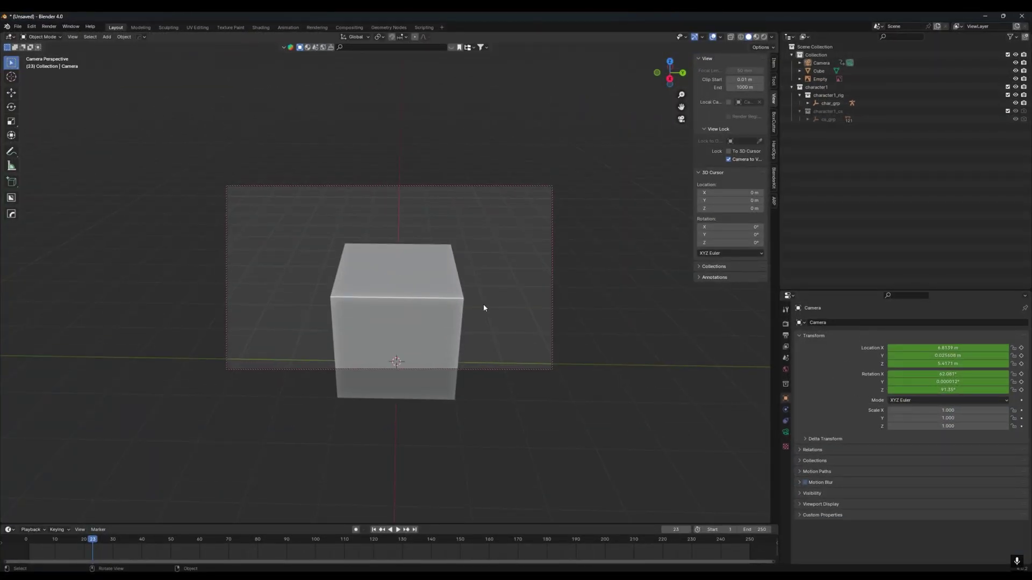
# Switch to Blender, leave the camera view and select both the camera and the cube.
pyautogui.press('KP_0')
pyautogui.scroll(-3, 482, 306)
pyautogui.keyDown('shift'); pyautogui.moveTo(485, 299); pyautogui.dragTo(466, 323, button='middle'); pyautogui.keyUp('shift')
pyautogui.moveTo(508, 266); pyautogui.dragTo(219, 405)
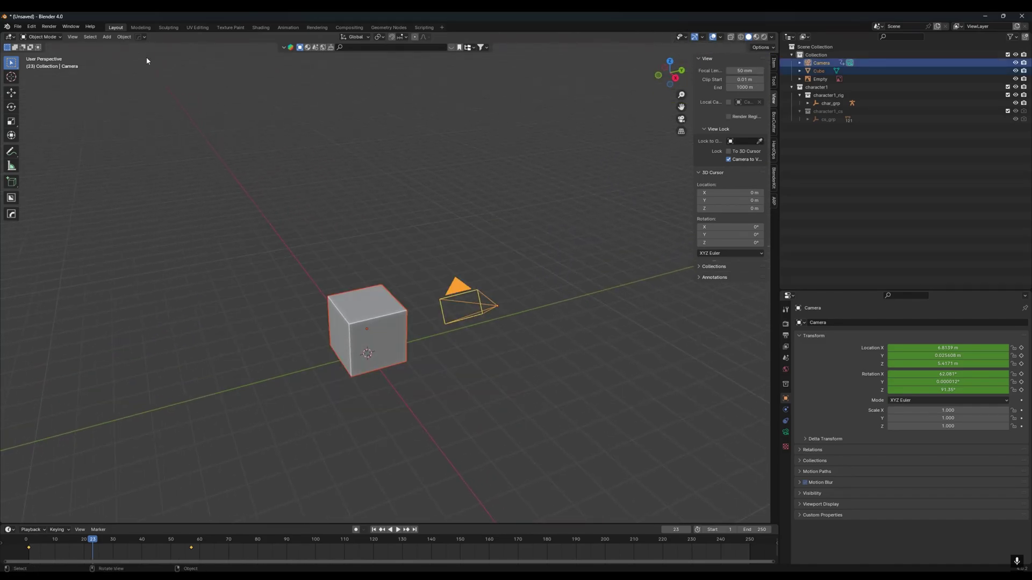
# Export the selection as untitled.usdc to the Downloads folder in USD format with Selection Only, Animation and Hair enabled.
pyautogui.click(18, 26)
pyautogui.moveTo(44, 148)
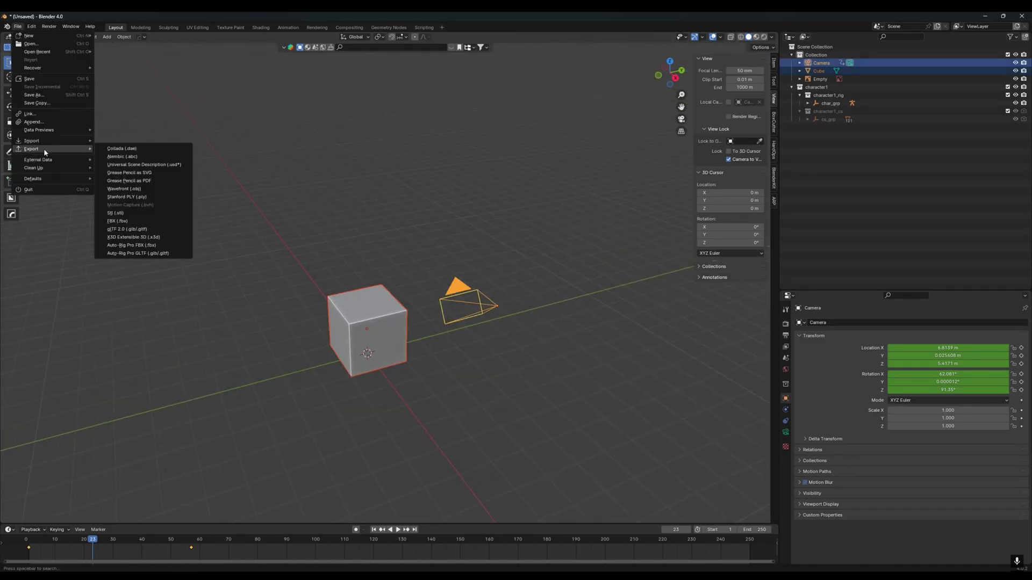
pyautogui.click(137, 171)
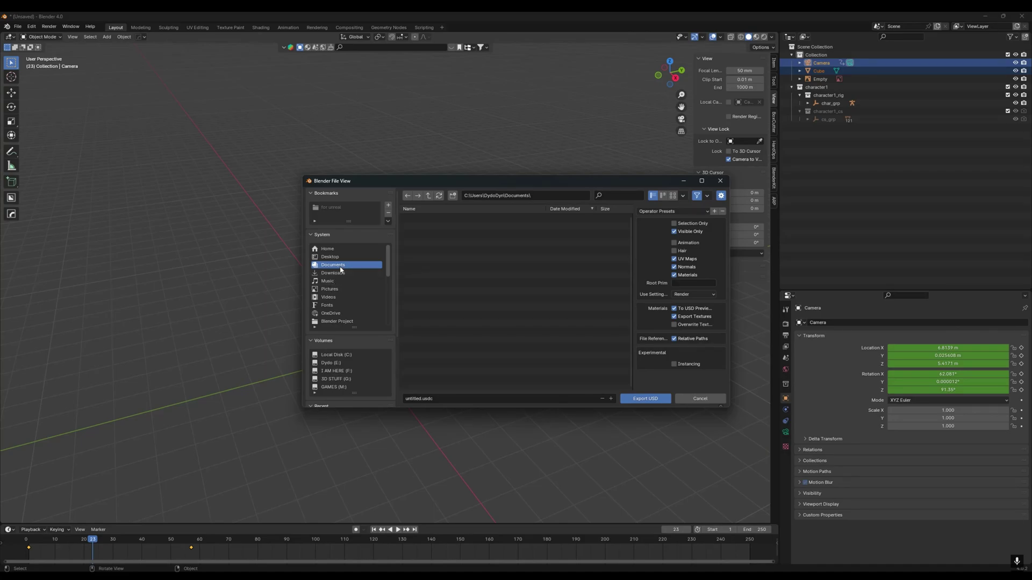
pyautogui.click(350, 272)
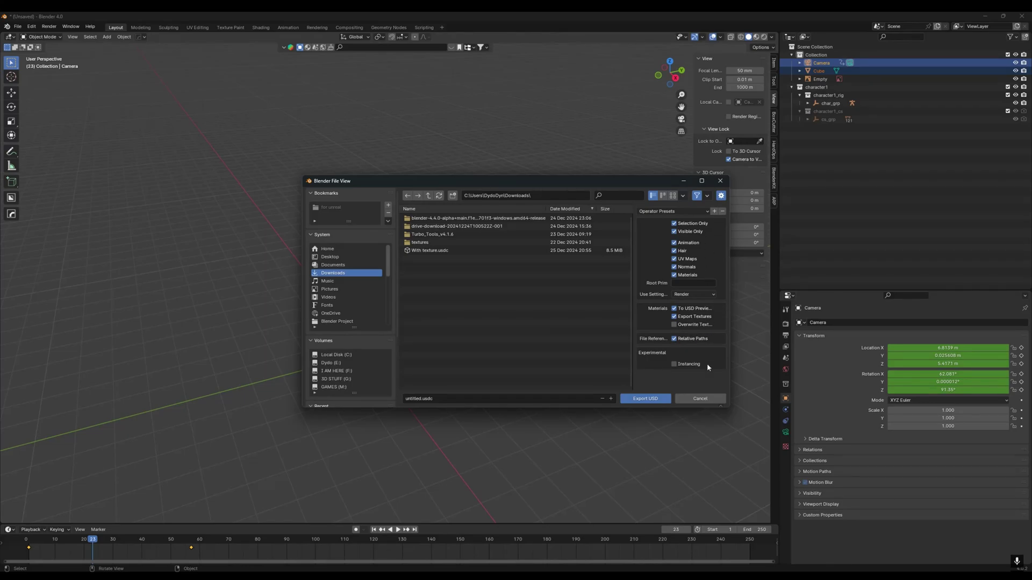
pyautogui.click(645, 398)
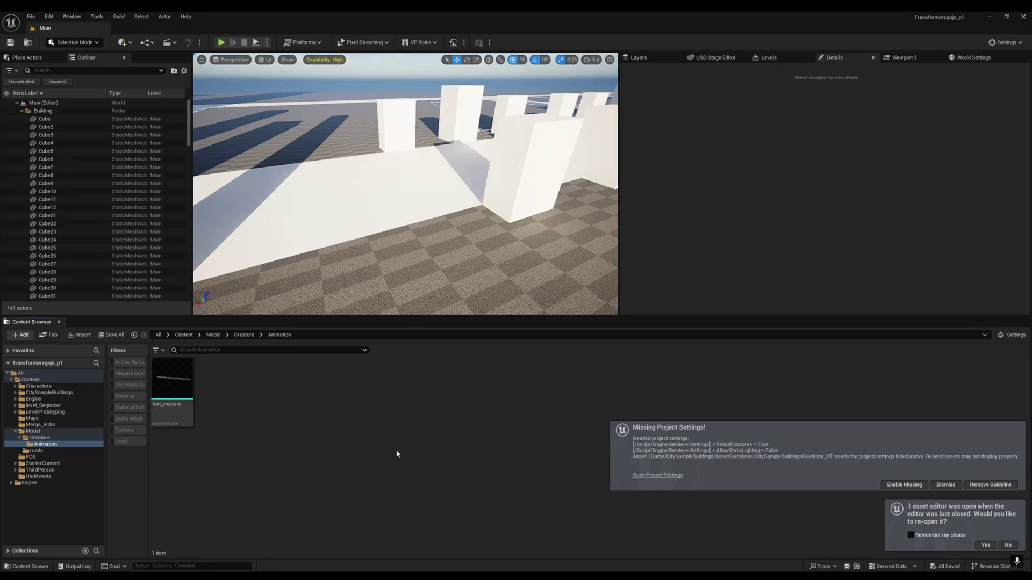
# Switch to Unreal Engine, open untitled.usdc in the USD Stage Editor and dismiss the missing project settings notice.
pyautogui.click(716, 58)
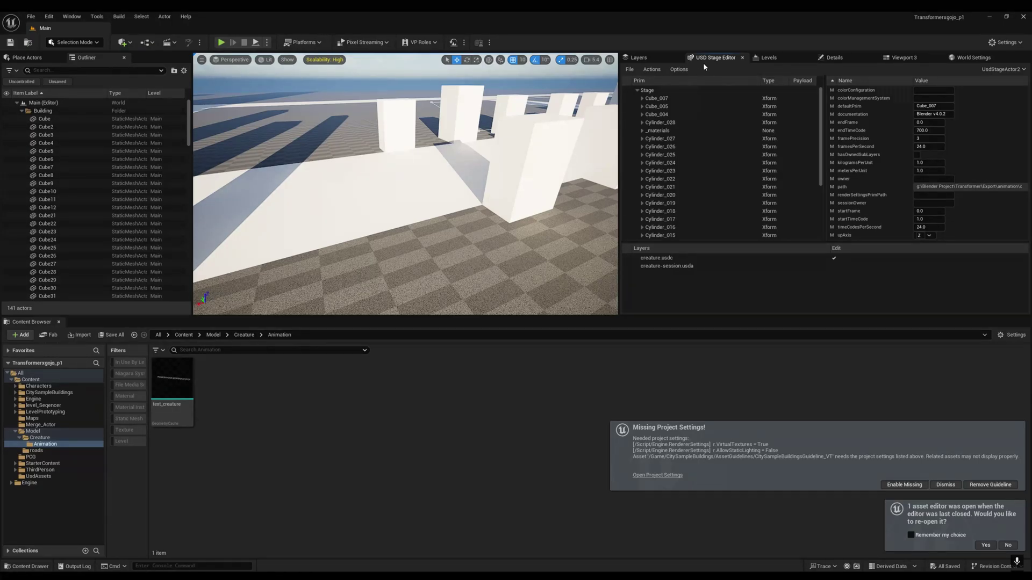
pyautogui.click(629, 69)
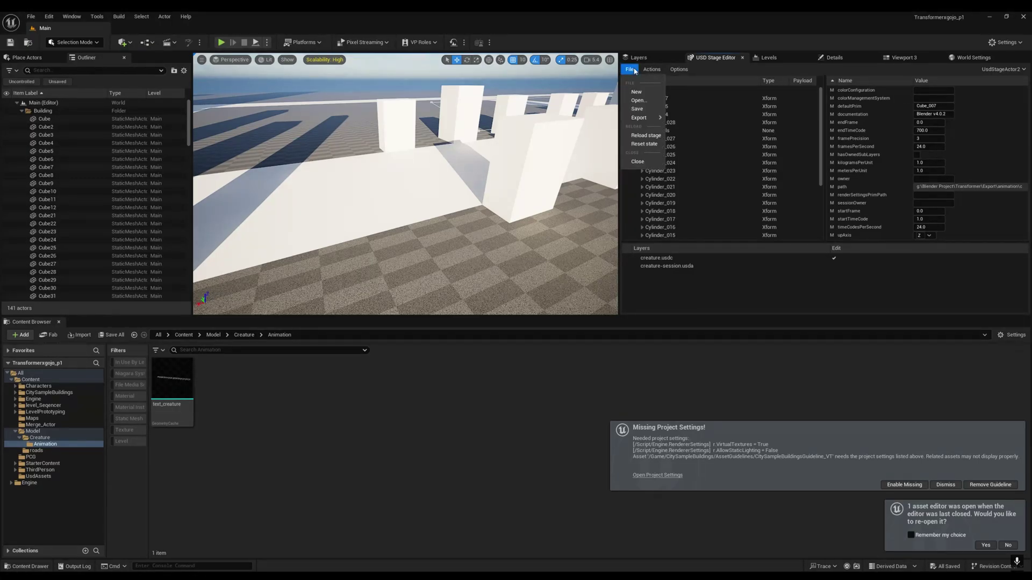
pyautogui.click(637, 101)
pyautogui.doubleClick(114, 83)
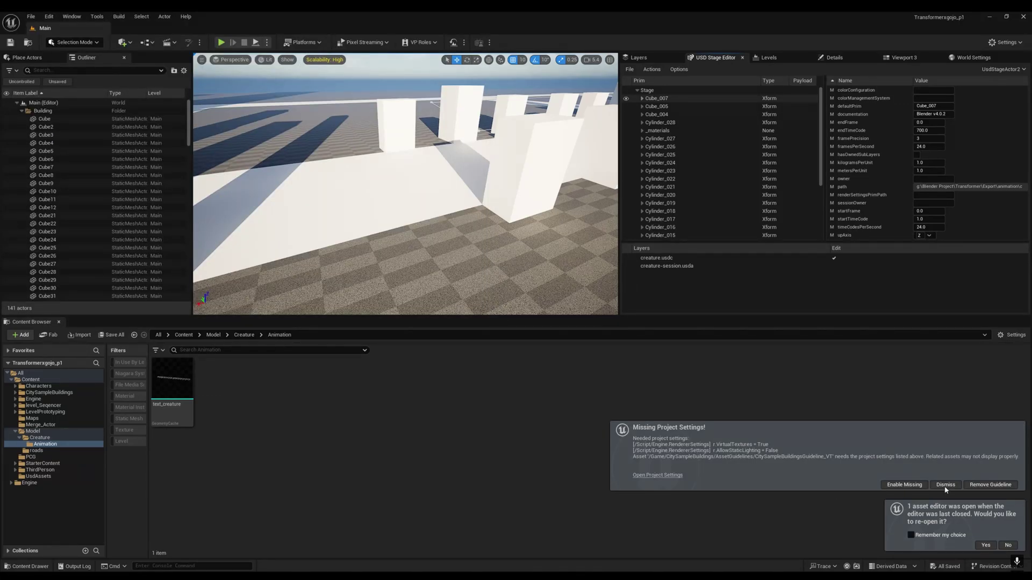
pyautogui.click(944, 486)
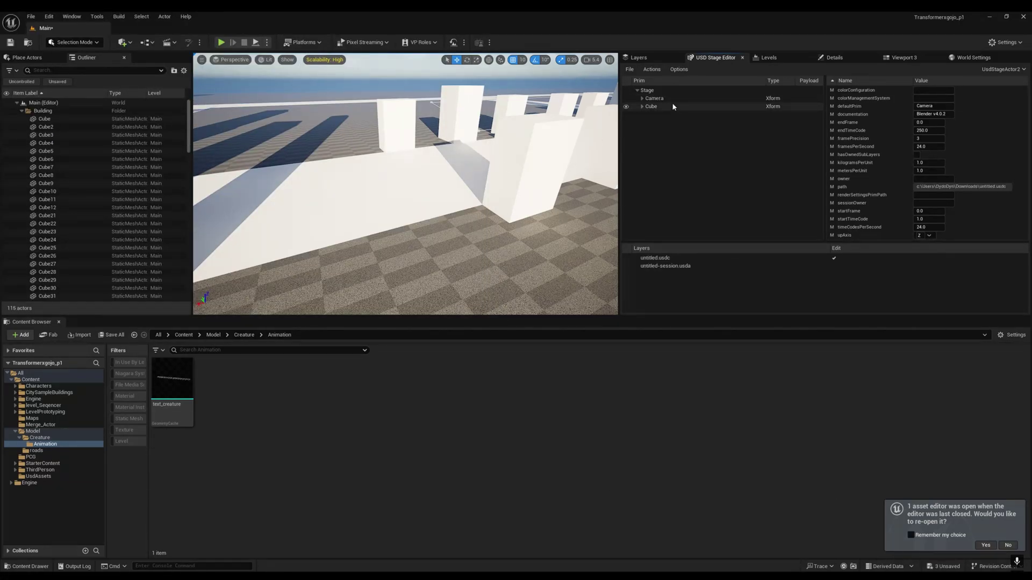
# Inspect the stage's Camera and Cube prims and focus the viewport on the cube's position among the buildings.
pyautogui.click(660, 98)
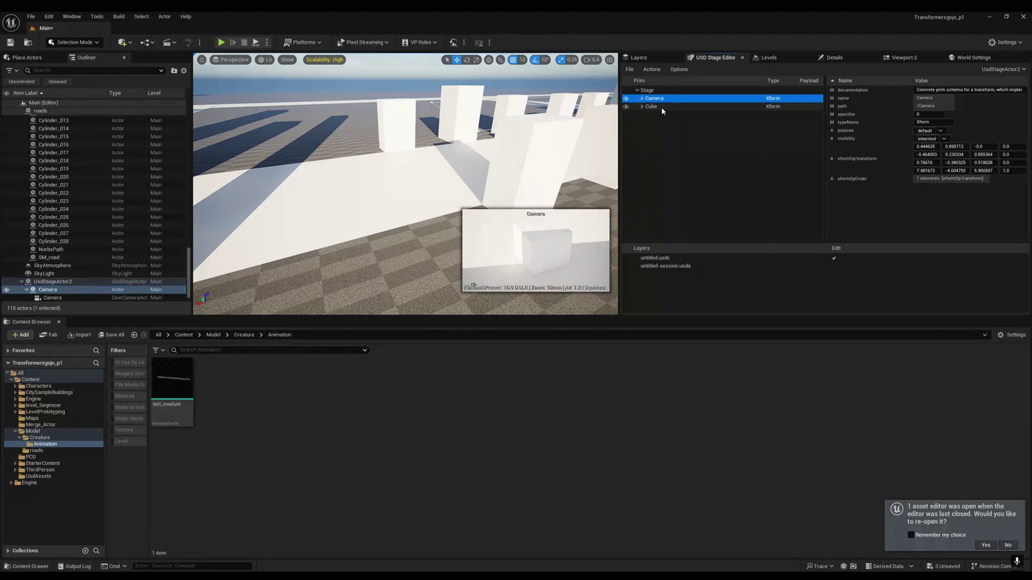
pyautogui.click(651, 106)
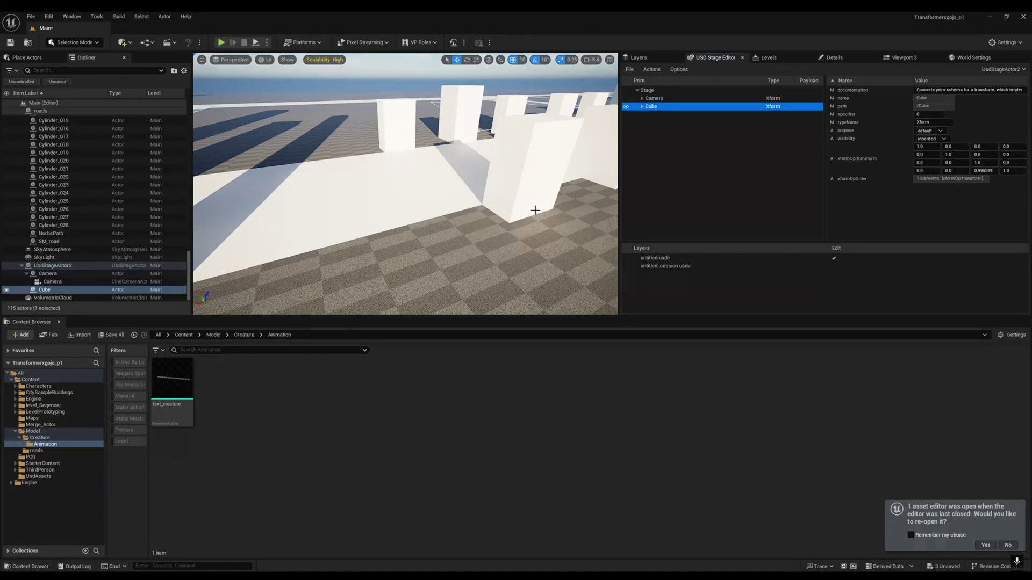
pyautogui.press('f')
pyautogui.press('s')
pyautogui.scroll(4, 405, 183)
pyautogui.moveTo(406, 184); pyautogui.dragTo(462, 239, button='right')
pyautogui.press('w')
pyautogui.press('s')
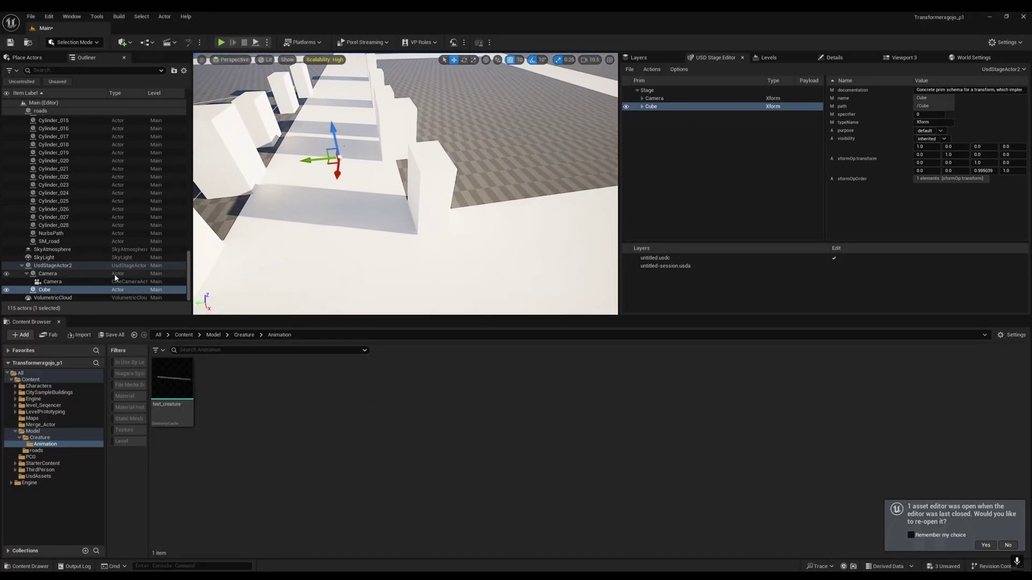
# Move UsdStageActor2 sideways along its green axis, out of the buildings onto the open floor.
pyautogui.click(65, 266)
pyautogui.click(65, 267)
pyautogui.moveTo(304, 162); pyautogui.dragTo(489, 146)
pyautogui.moveTo(489, 146); pyautogui.dragTo(559, 159, button='right')
pyautogui.press('w')
pyautogui.scroll(-3, 543, 161)
pyautogui.press('w')
pyautogui.moveTo(461, 186); pyautogui.dragTo(476, 140, button='right')
pyautogui.press('s')
pyautogui.press('w')
pyautogui.scroll(-3, 497, 188)
# Select the USD camera floating above the cube in the viewport.
pyautogui.click(336, 111)
pyautogui.press('a')
pyautogui.press('d')
pyautogui.scroll(-3, 475, 164)
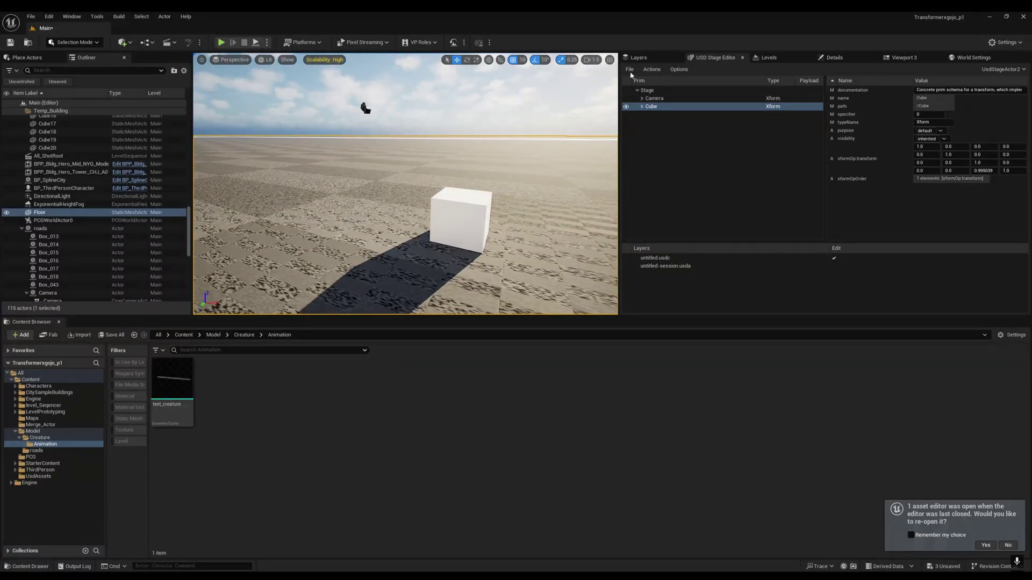
pyautogui.click(363, 108)
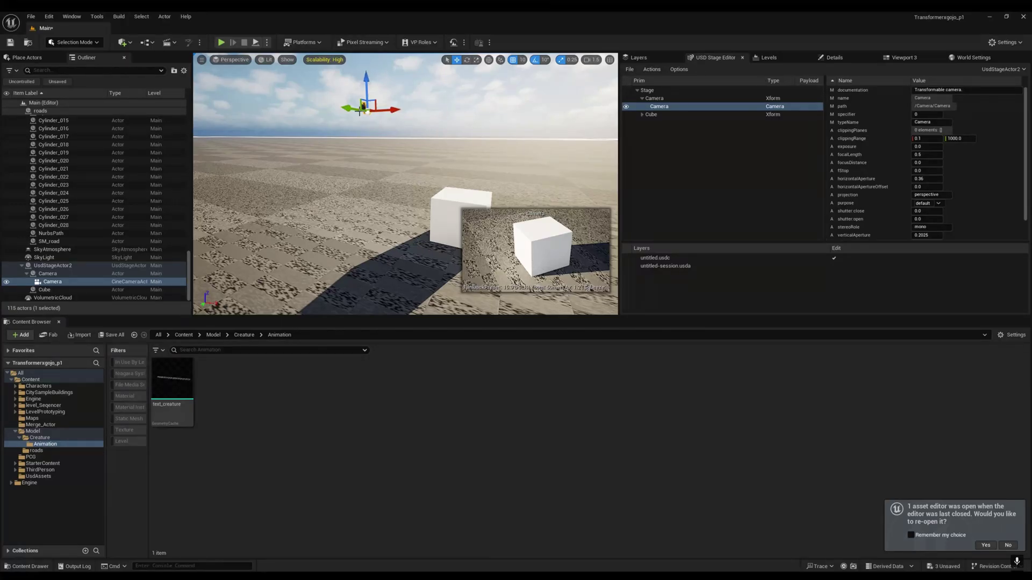
pyautogui.click(628, 70)
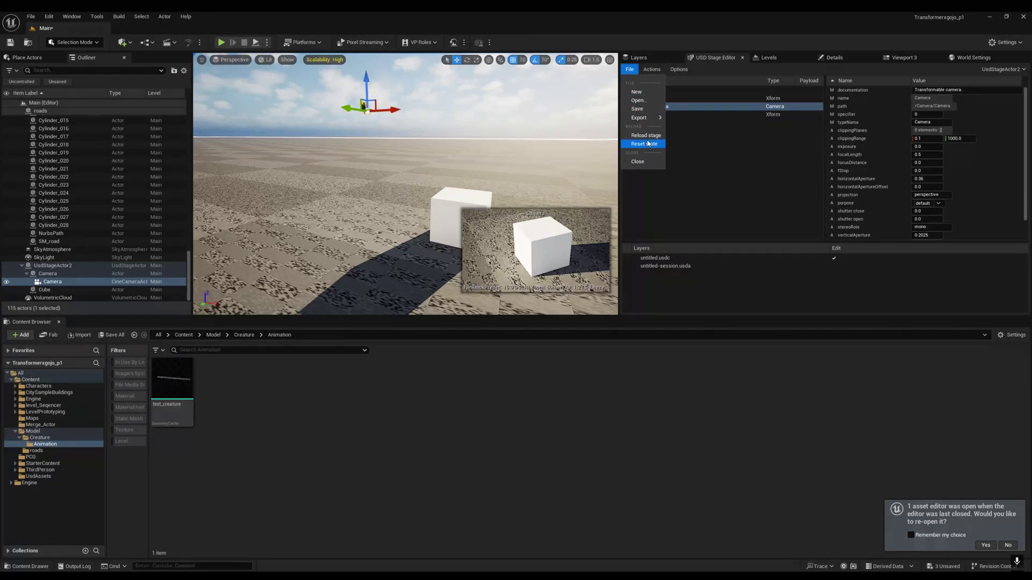
pyautogui.click(653, 72)
pyautogui.click(654, 72)
pyautogui.click(629, 70)
pyautogui.click(653, 72)
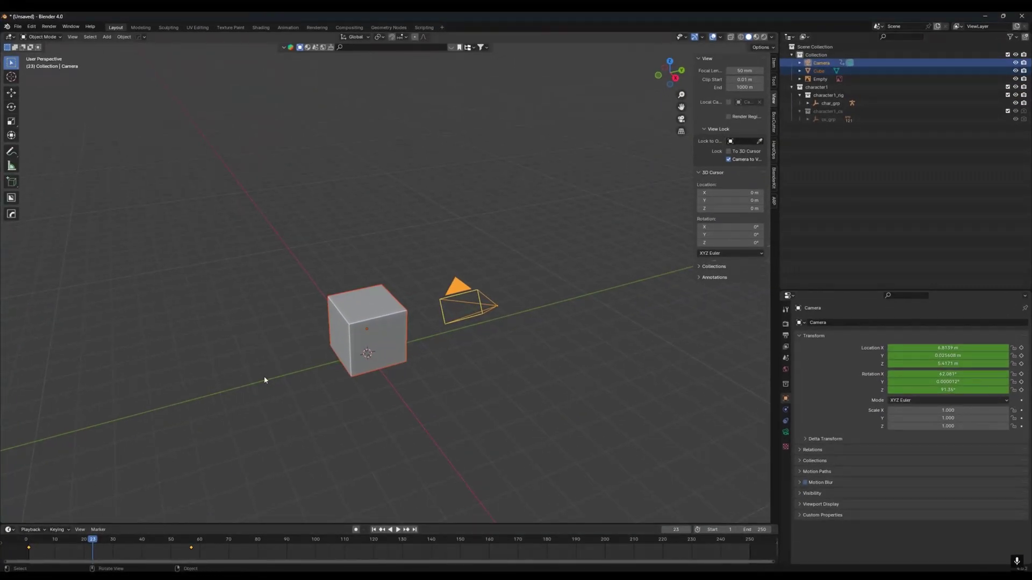
# Switch to Blender, select only the camera to review its animation keys, and return to Unreal Engine.
pyautogui.click(432, 391)
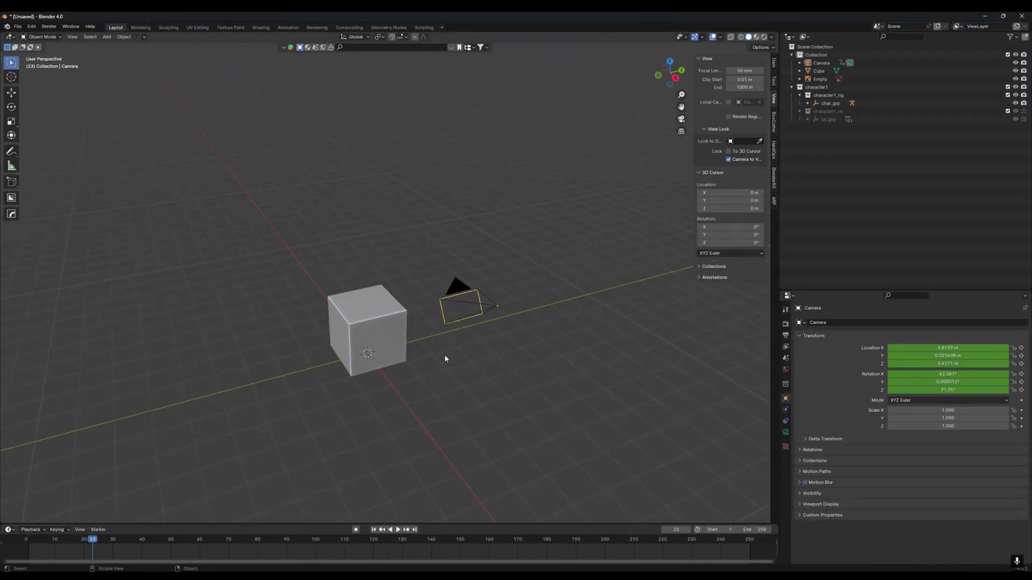
pyautogui.click(495, 305)
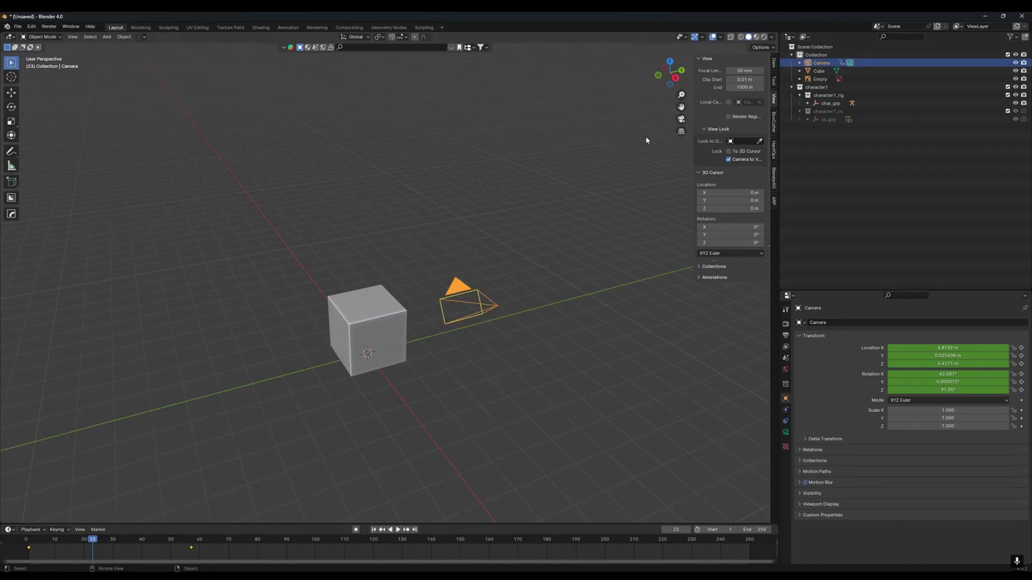
pyautogui.click(980, 17)
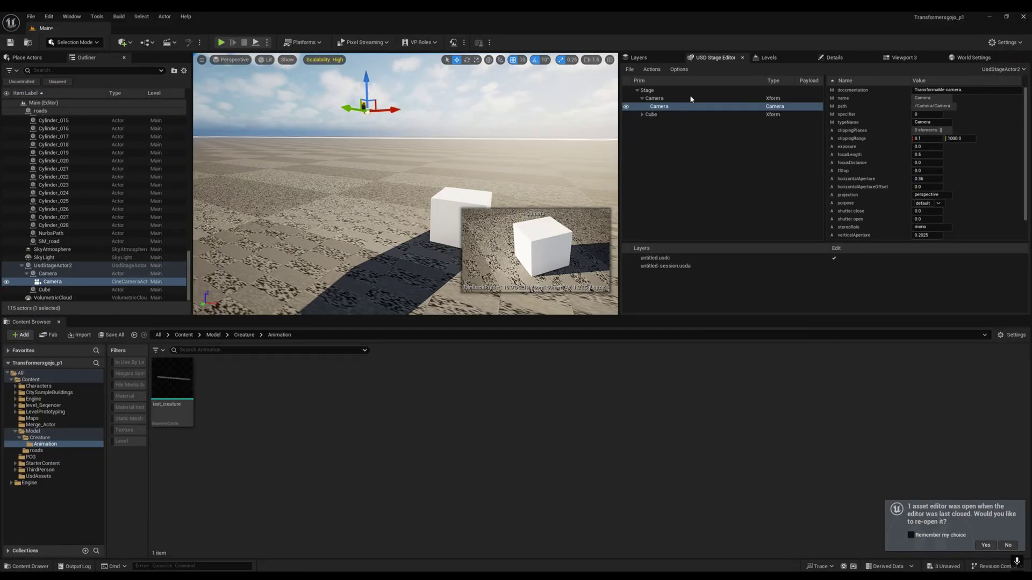
pyautogui.click(651, 70)
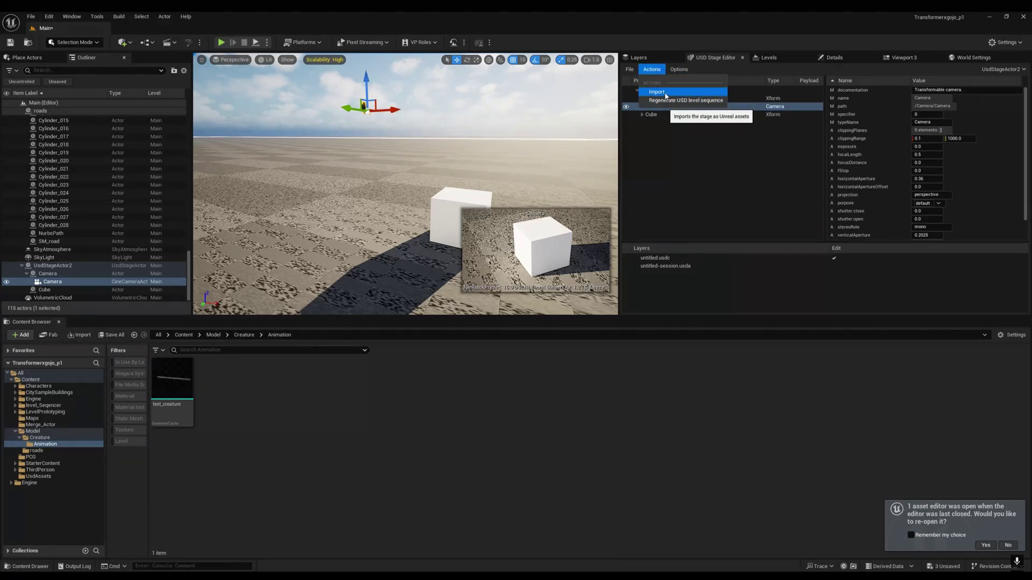
pyautogui.click(679, 69)
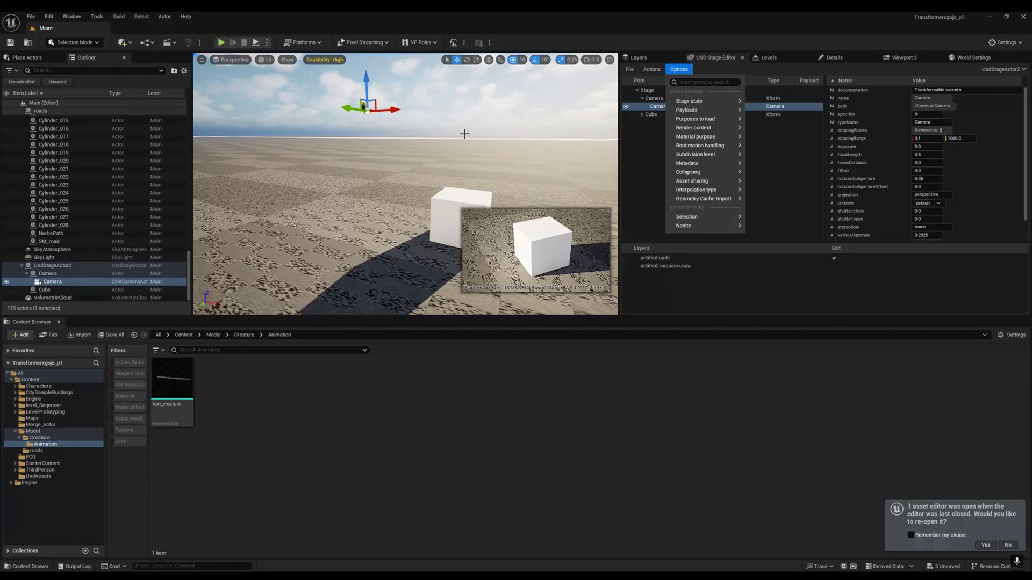
pyautogui.moveTo(421, 243); pyautogui.dragTo(462, 239, button='right')
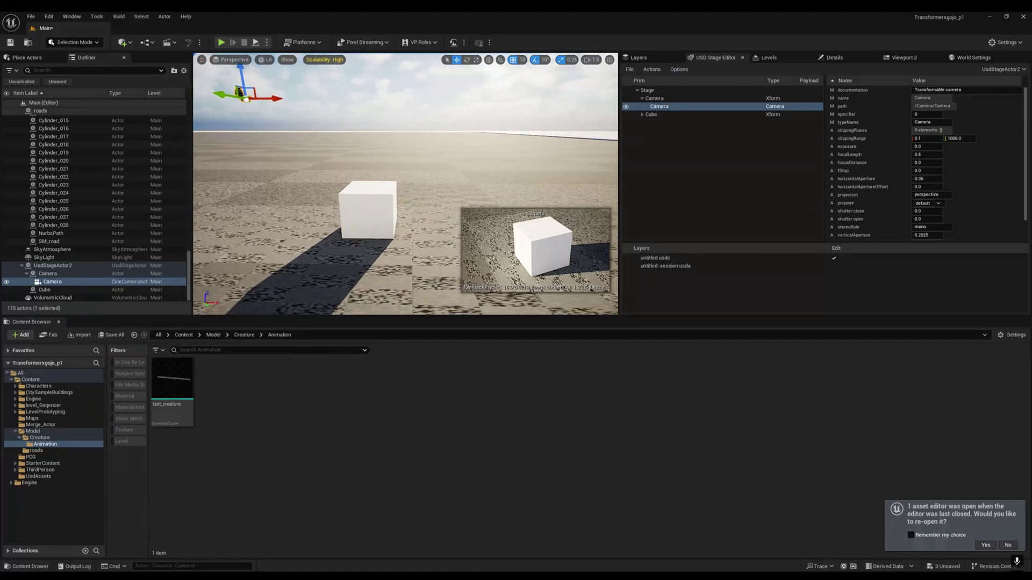
pyautogui.moveTo(284, 210); pyautogui.dragTo(269, 101, button='right')
pyautogui.click(268, 101)
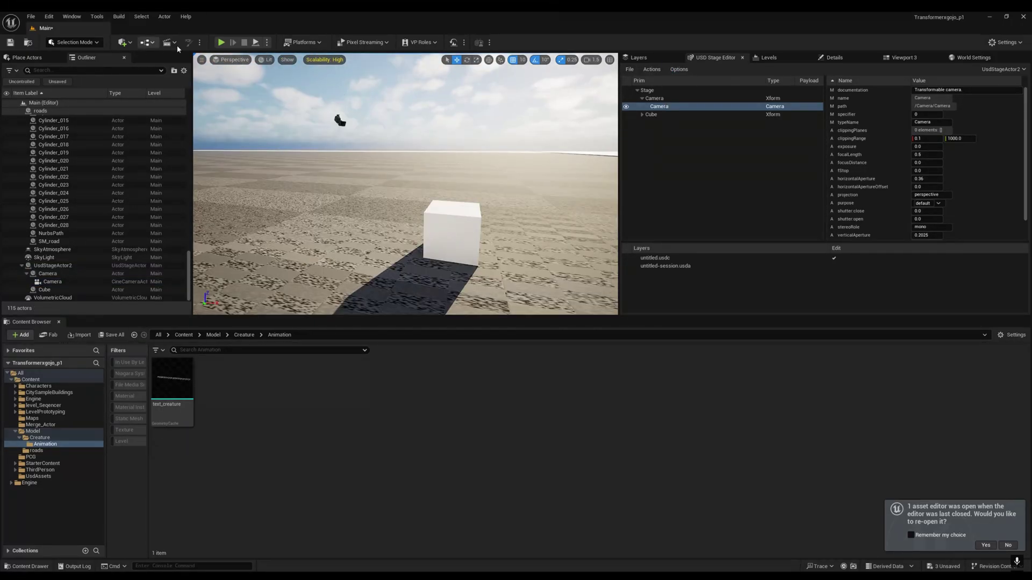
# Add a new level sequence named test, open in Sequencer with the playhead at frame 0.
pyautogui.click(174, 43)
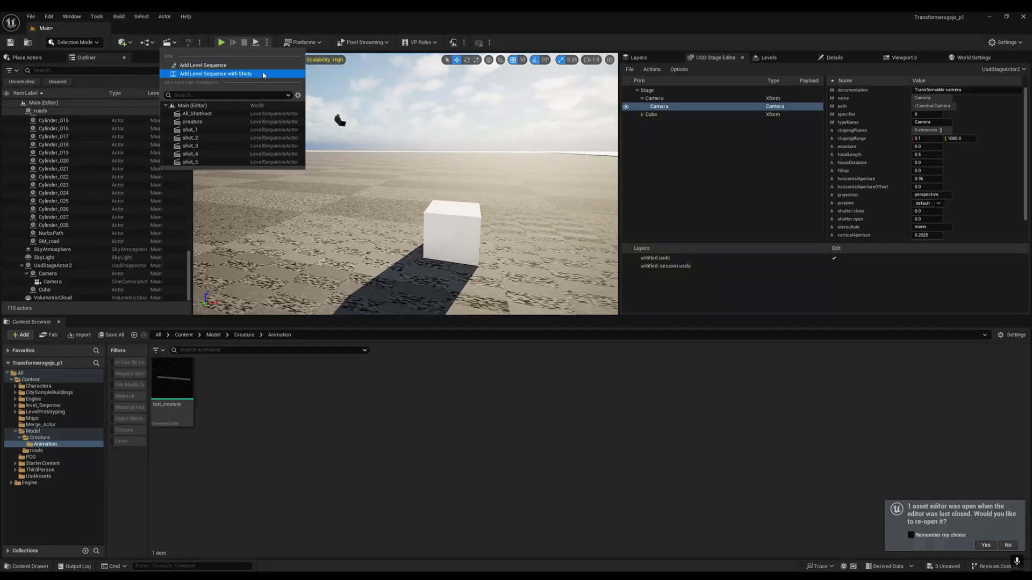
pyautogui.click(209, 67)
pyautogui.write('te')
pyautogui.click(698, 418)
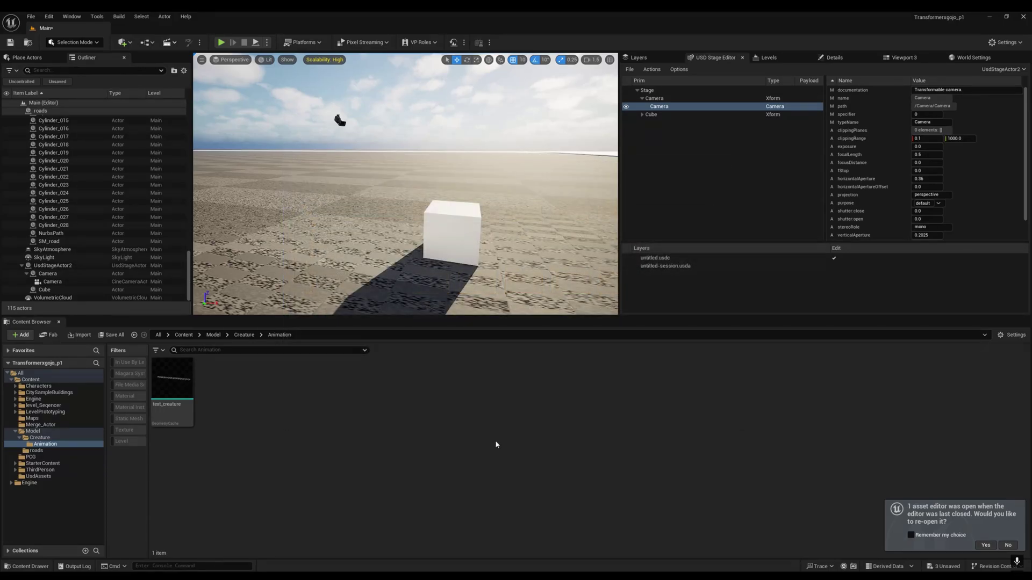
pyautogui.moveTo(374, 349)
pyautogui.mouseDown()
pyautogui.moveTo(472, 354)
pyautogui.moveTo(371, 356)
pyautogui.mouseUp()
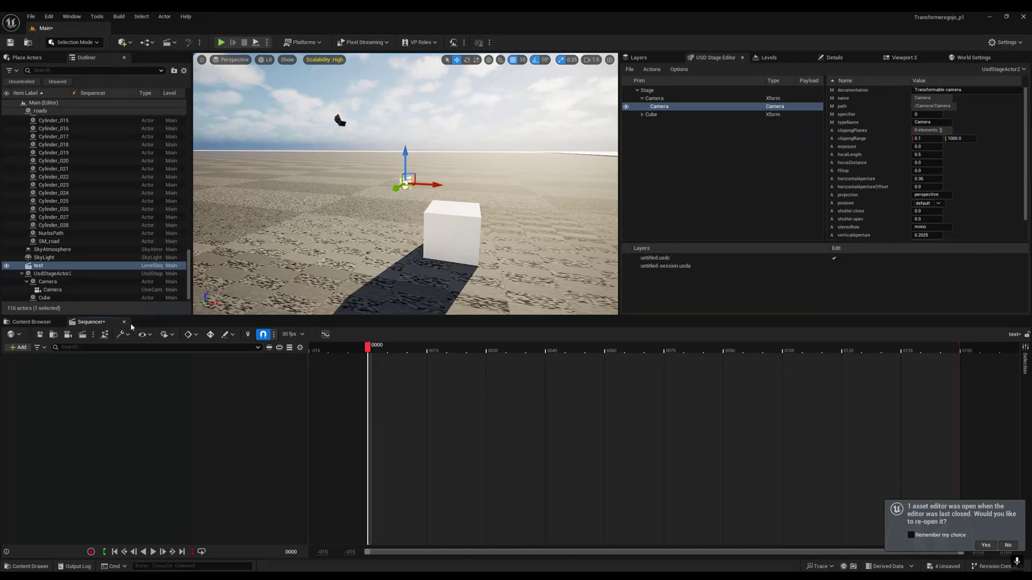
# Add UsdStageActor2 from the Outliner as a track in the test level sequence.
pyautogui.scroll(-1, 76, 290)
pyautogui.click(47, 265)
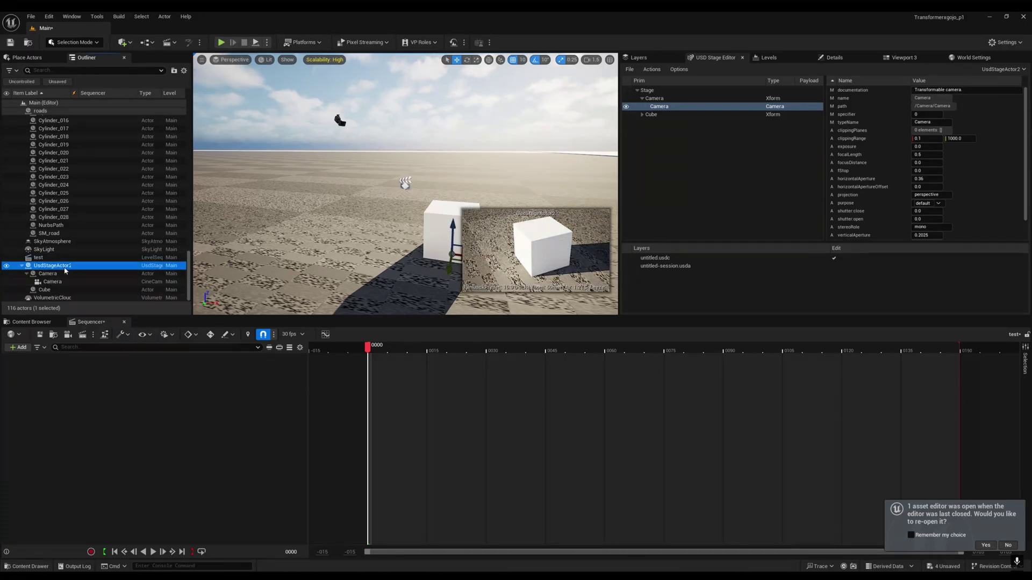
pyautogui.moveTo(64, 270); pyautogui.dragTo(68, 363)
pyautogui.moveTo(421, 283); pyautogui.dragTo(380, 171, button='right')
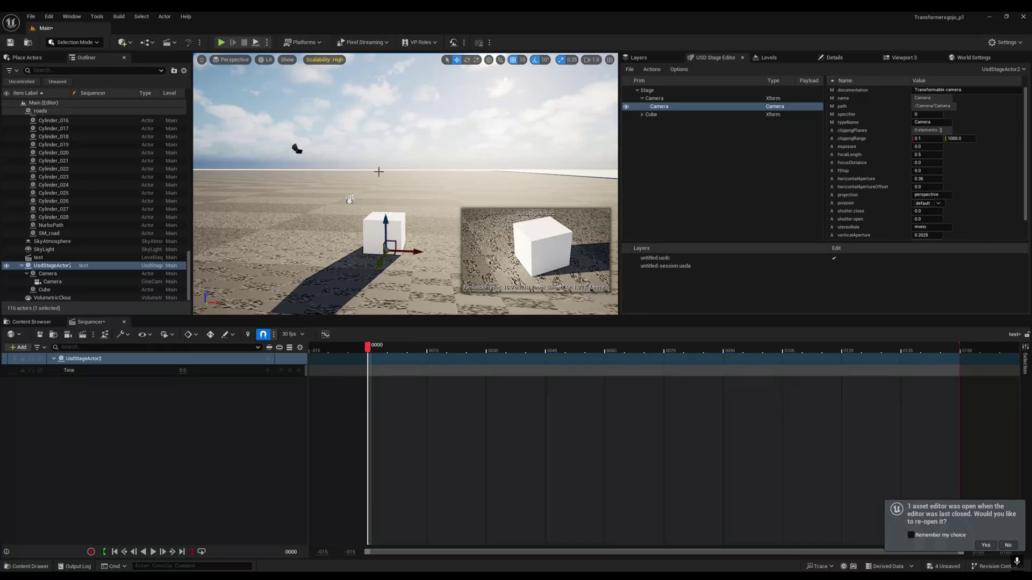
# Select the USD camera in the viewport and pilot it so the viewport looks through it at the cube.
pyautogui.click(317, 383)
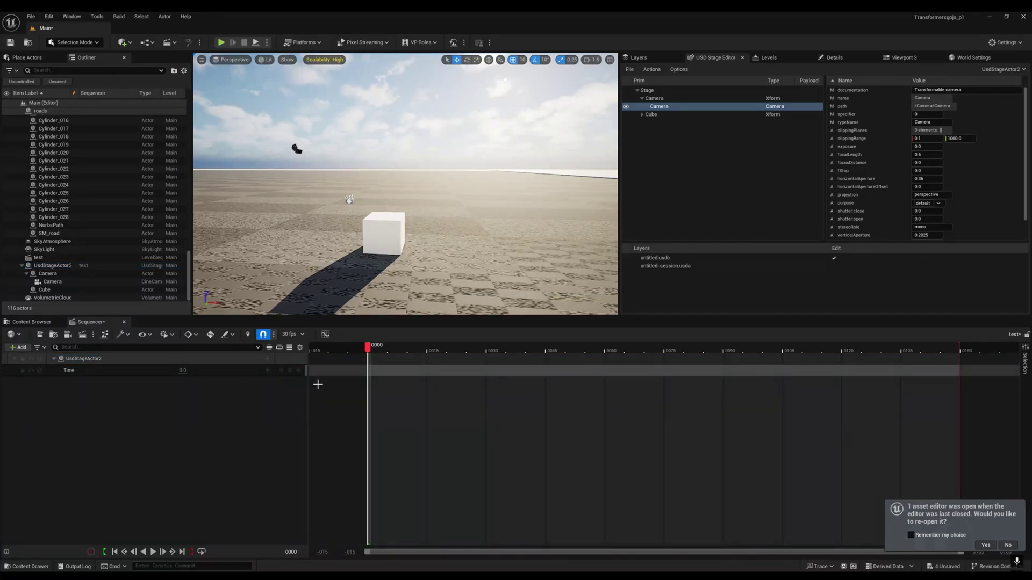
pyautogui.click(298, 148)
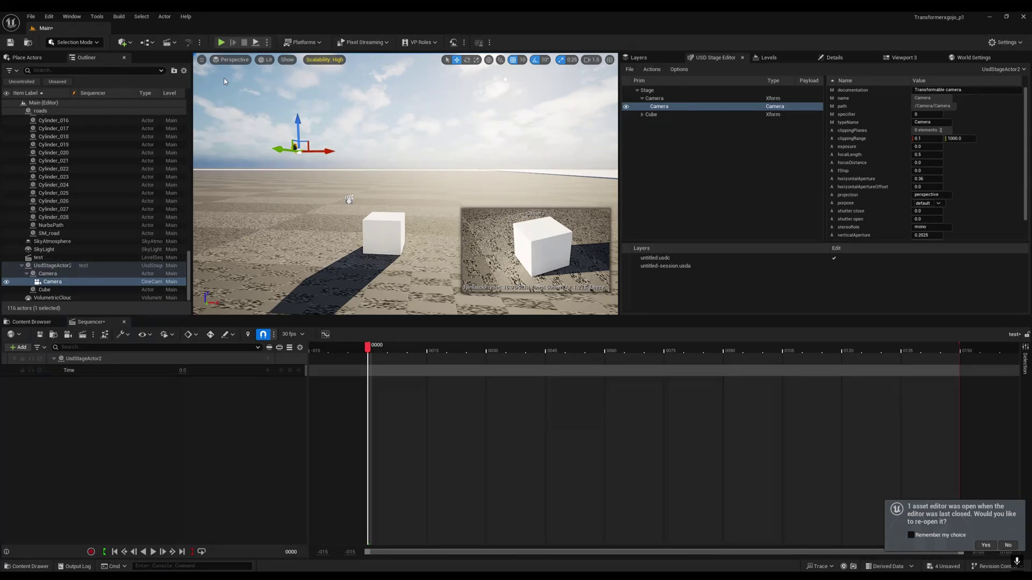
pyautogui.click(227, 61)
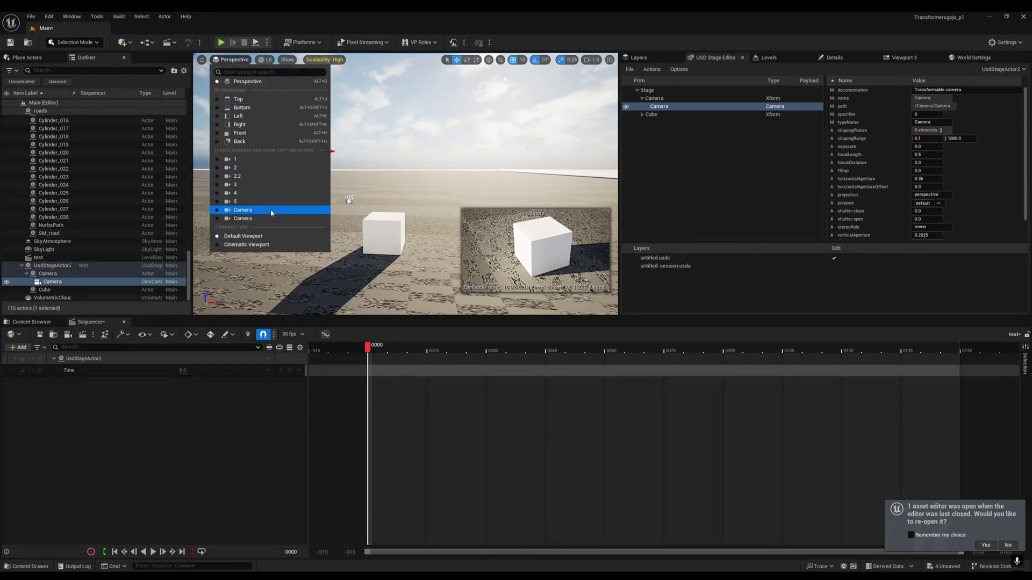
pyautogui.click(248, 211)
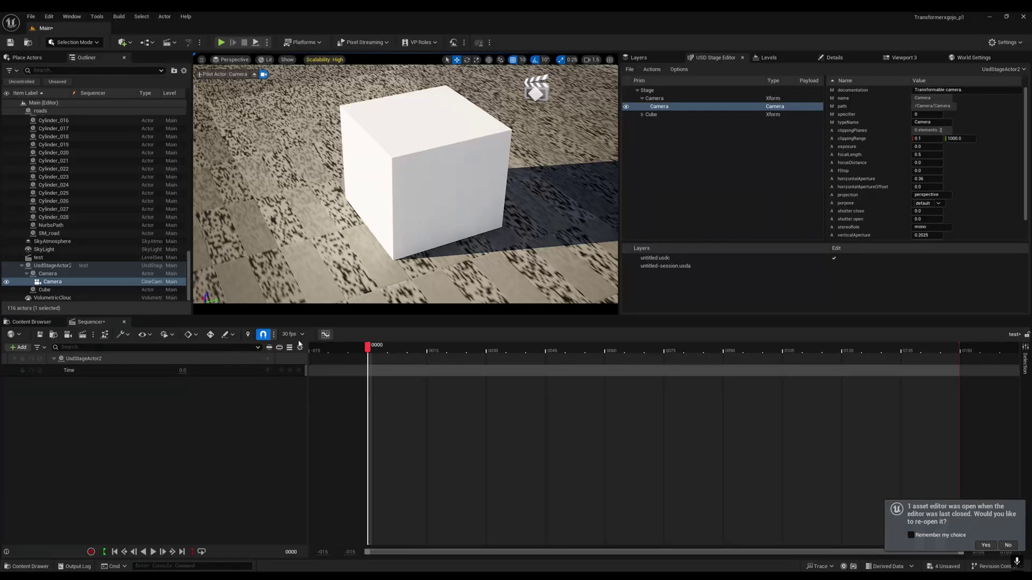
pyautogui.moveTo(368, 350); pyautogui.dragTo(369, 381)
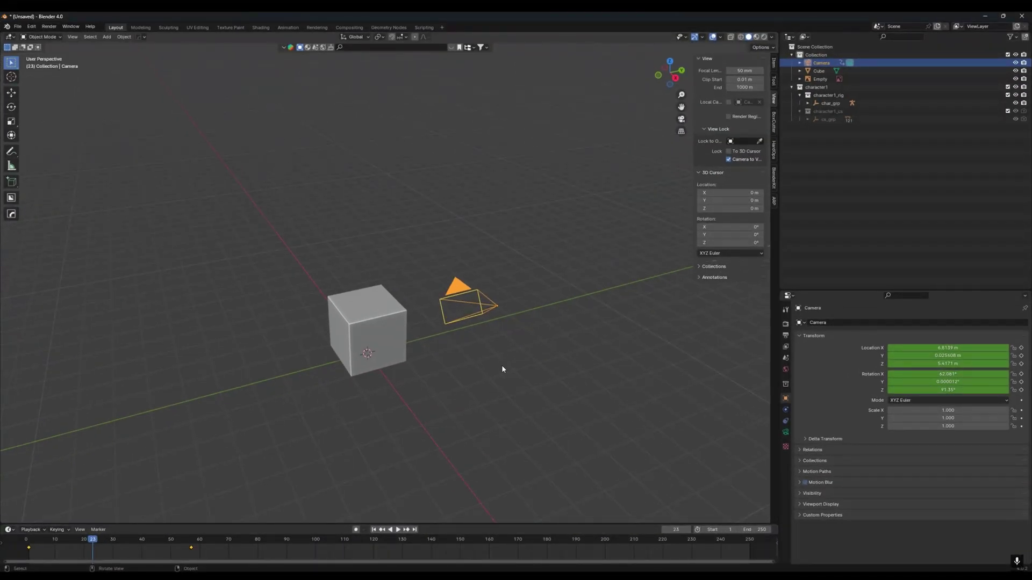
# Switch to Blender and play the animation through the scene camera for reference.
pyautogui.click(501, 366)
pyautogui.press('KP_0')
pyautogui.press('space')
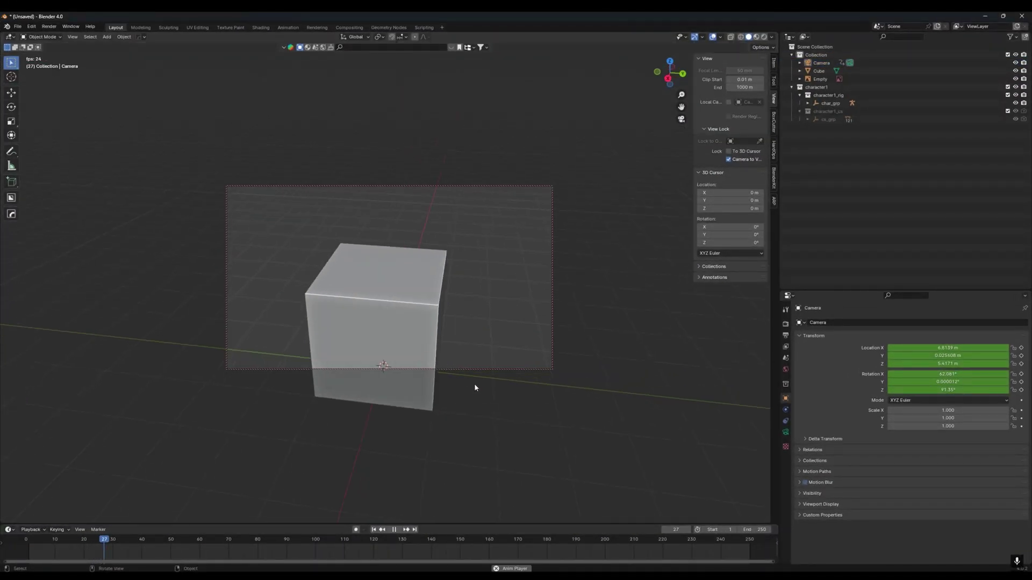
pyautogui.press('space')
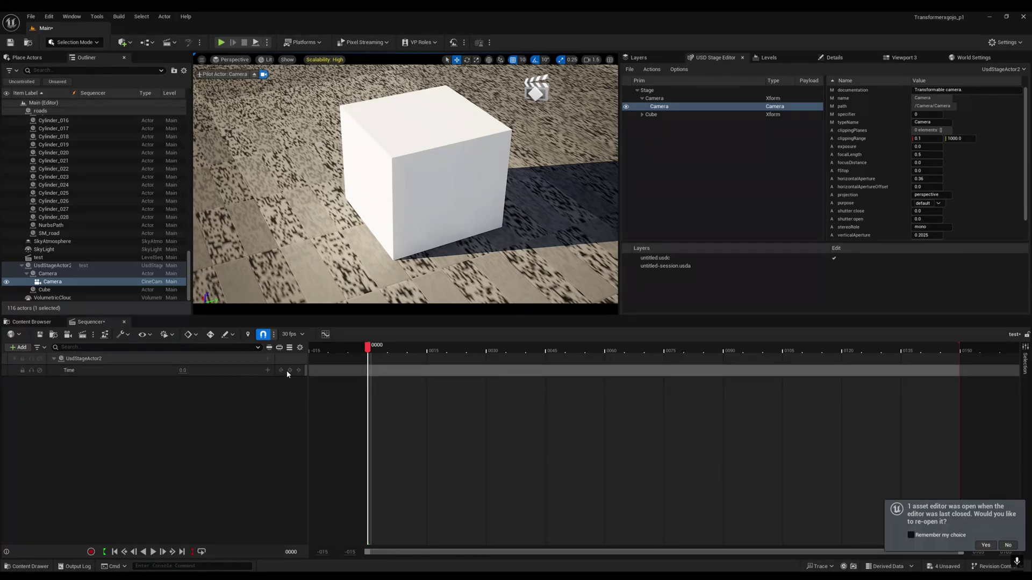
# Key the USD stage actor's Time at frames 0 and 61, raising the value at frame 61, and preview the sequence.
pyautogui.moveTo(391, 347); pyautogui.dragTo(610, 369)
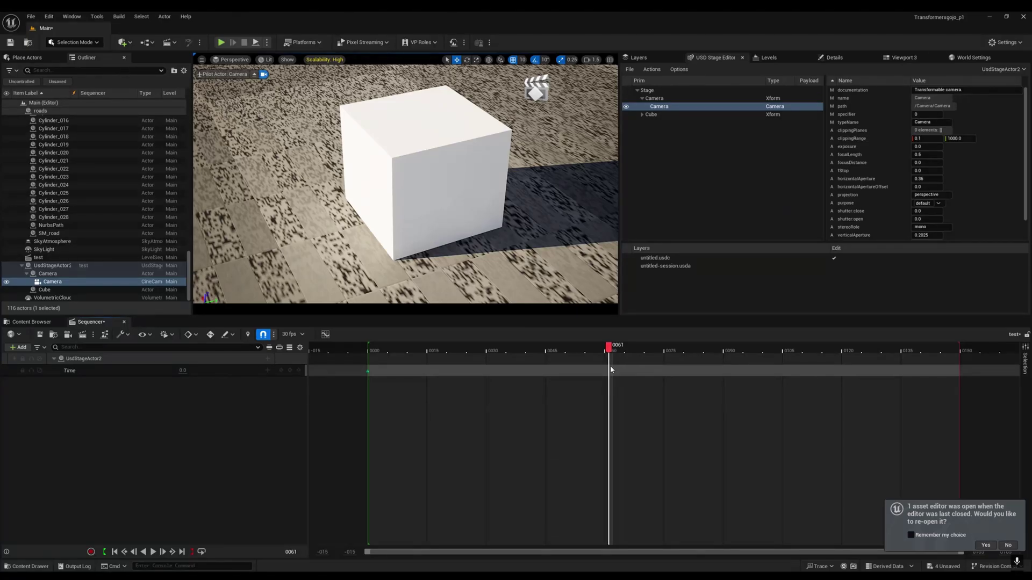
pyautogui.moveTo(192, 371); pyautogui.dragTo(215, 371)
pyautogui.moveTo(609, 352); pyautogui.dragTo(371, 353)
pyautogui.press('space')
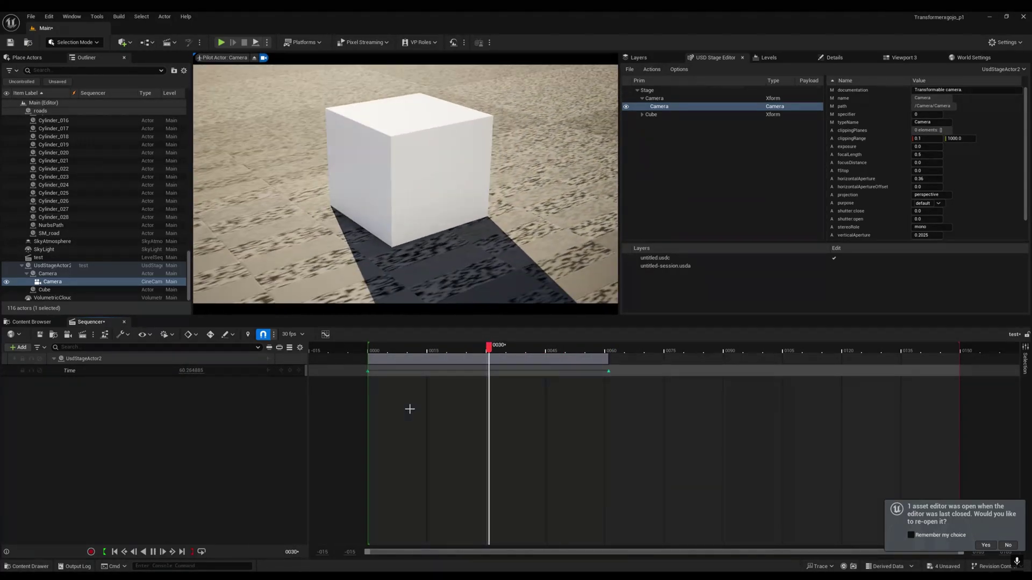
pyautogui.press('space')
pyautogui.moveTo(486, 352); pyautogui.dragTo(411, 353)
pyautogui.press('space')
pyautogui.press('space')
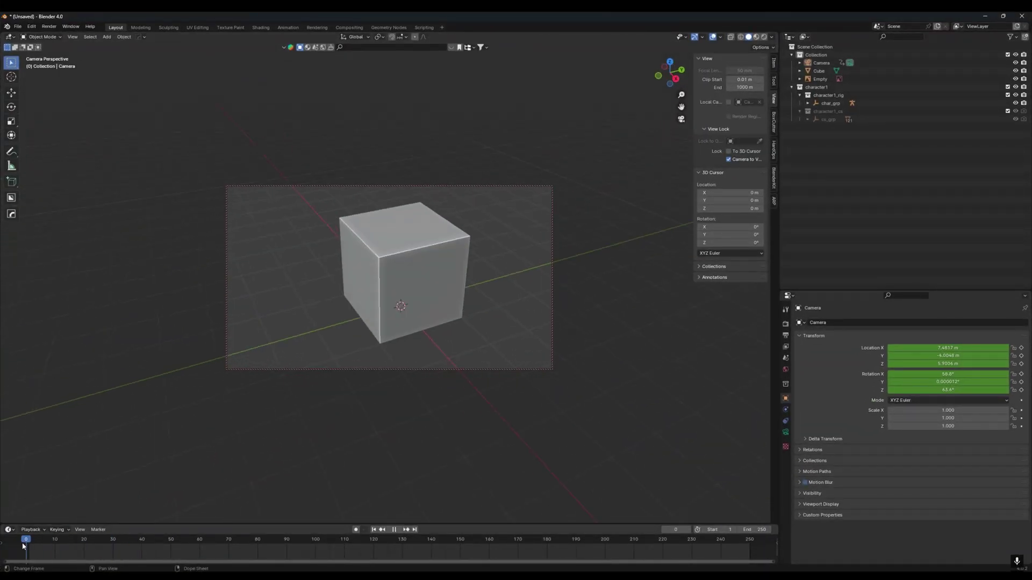
# Scrub Blender's timeline to the camera's last keyframe at frame 57 and return to Unreal Engine.
pyautogui.press('space')
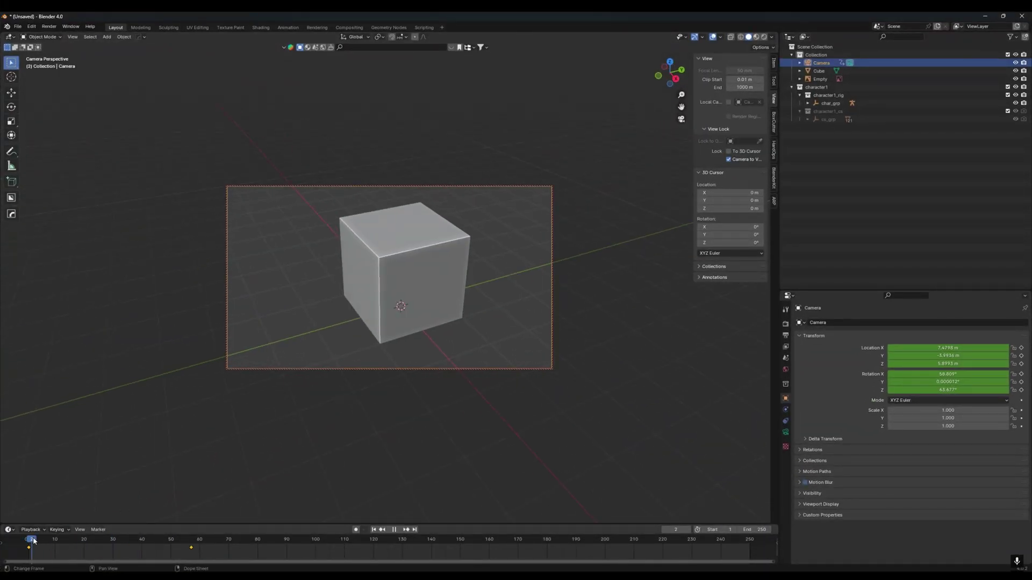
pyautogui.moveTo(34, 545); pyautogui.dragTo(191, 552)
pyautogui.press('space')
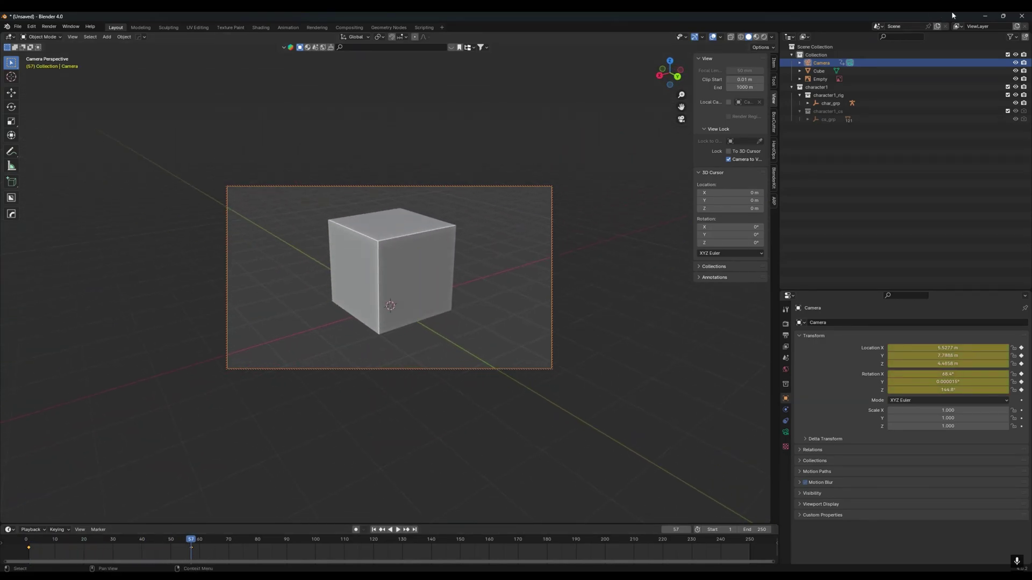
pyautogui.click(998, 16)
pyautogui.click(725, 16)
# Replace the Time key at frame 61 with a key of value 57 at frame 57.
pyautogui.moveTo(482, 348); pyautogui.dragTo(595, 349)
pyautogui.click(608, 372)
pyautogui.press('Delete')
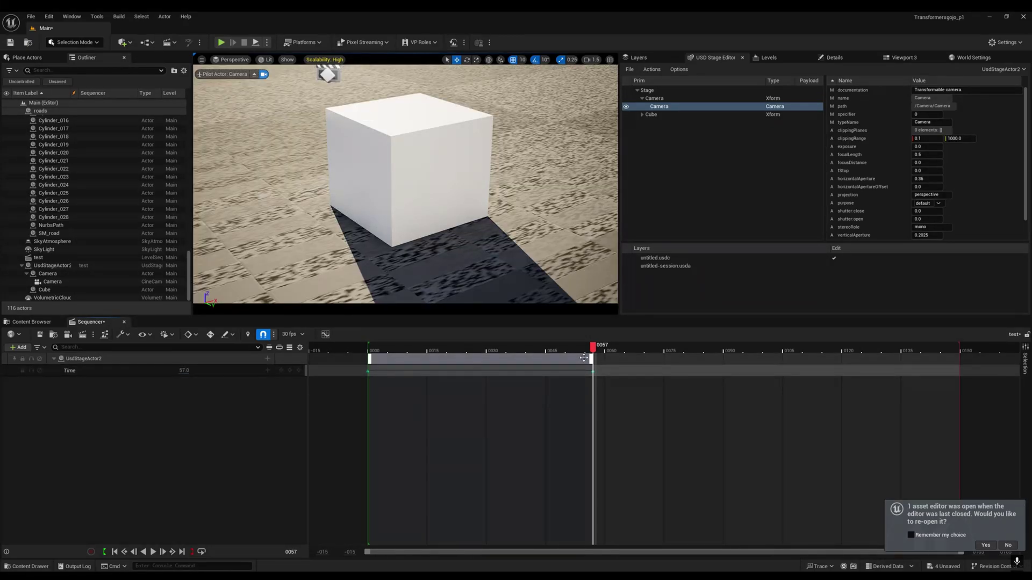
# Play the level sequence from frame 0 to check the camera motion against the Blender animation.
pyautogui.moveTo(578, 350); pyautogui.dragTo(368, 351)
pyautogui.press('space')
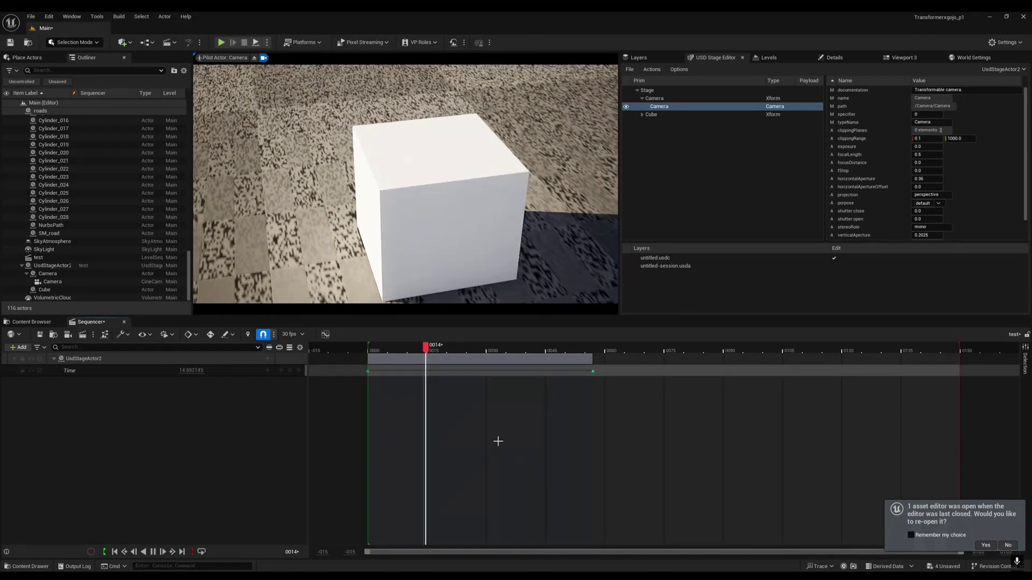
pyautogui.press('space')
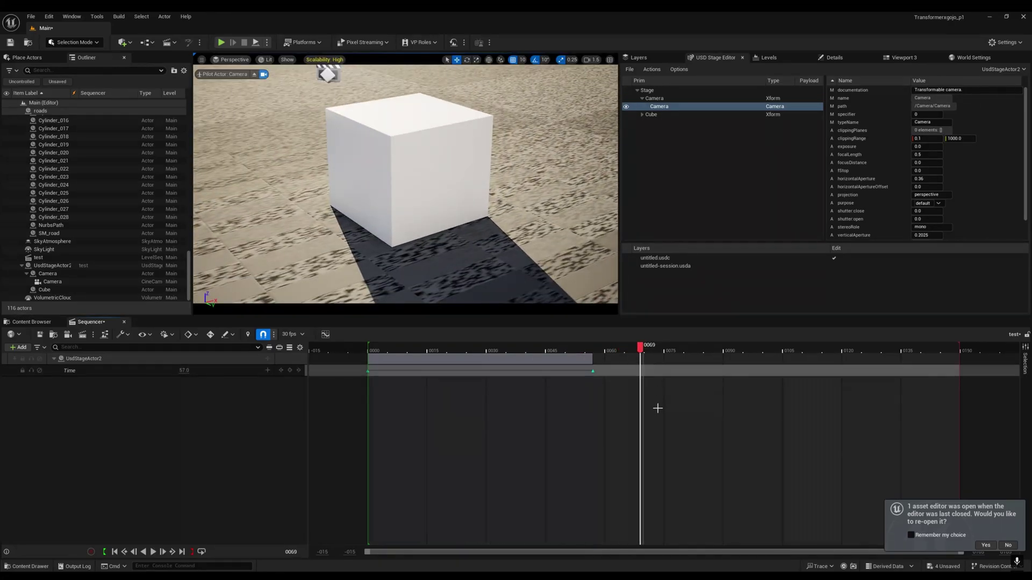
pyautogui.moveTo(594, 352); pyautogui.dragTo(368, 352)
pyautogui.press('space')
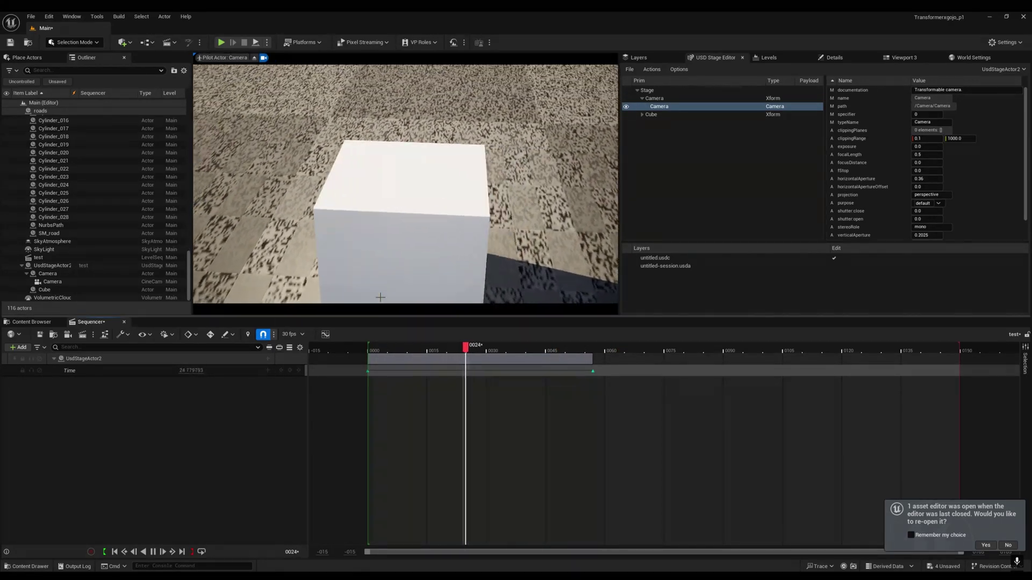
pyautogui.press('space')
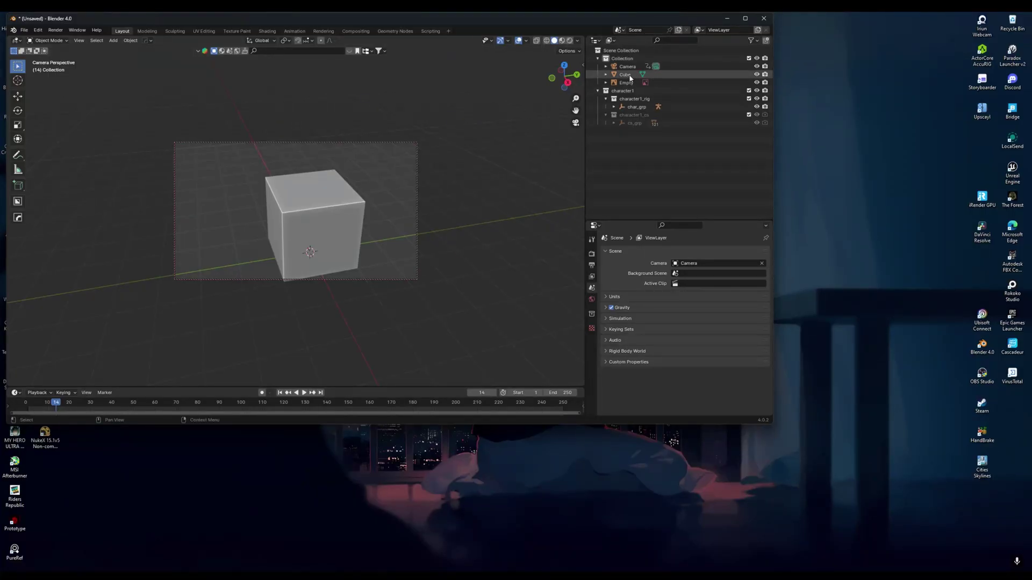
# Switch to Blender, select the cube, and insert a location and rotation keyframe at frame 3.
pyautogui.click(322, 225)
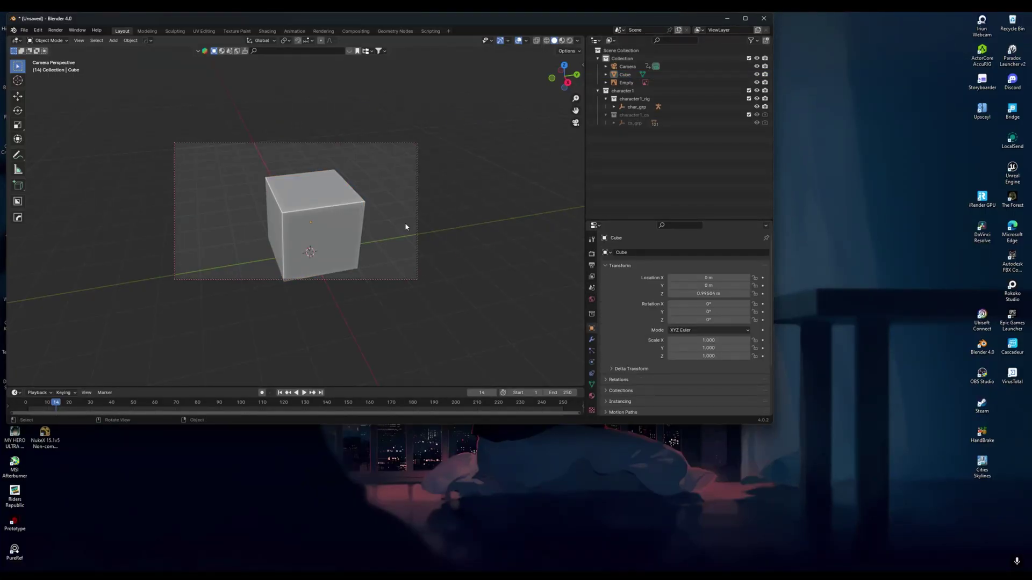
pyautogui.click(315, 238)
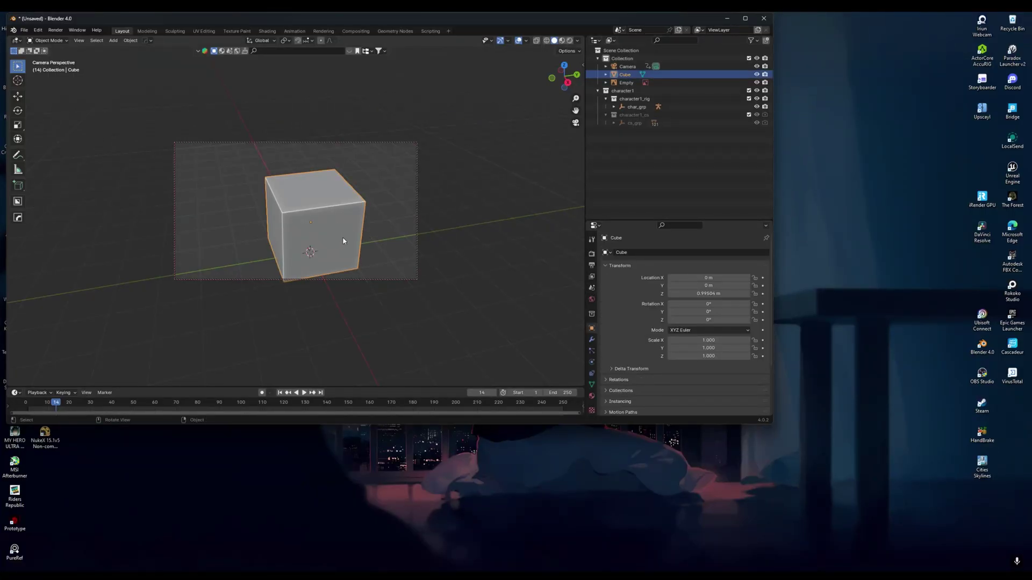
pyautogui.click(28, 407)
pyautogui.press('space')
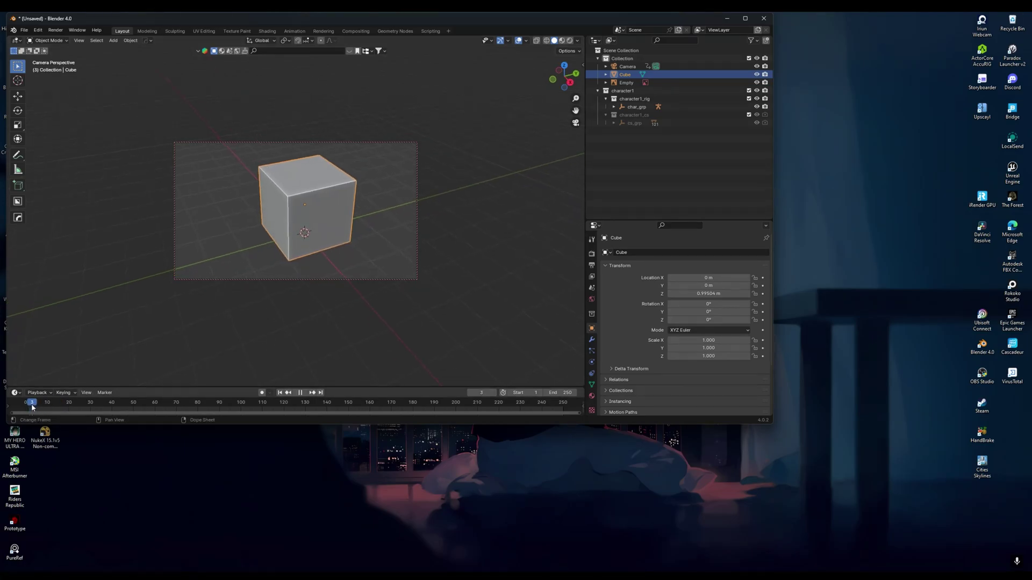
pyautogui.press('i')
pyautogui.click(170, 303)
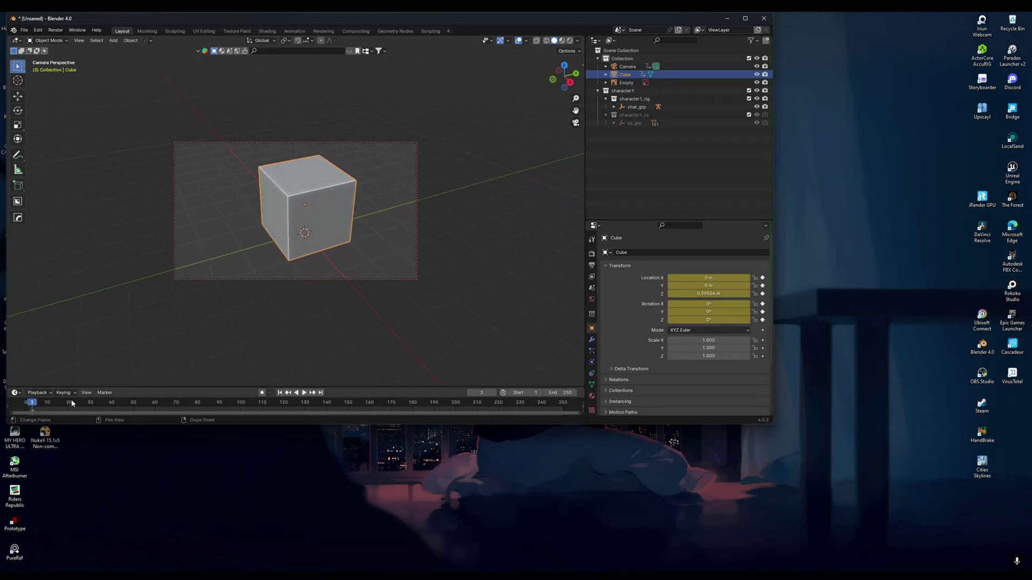
# At frame 47, rotate the cube about -54° around Z, move it to about (-2.3, 2, 1.2) m, and key its location and rotation.
pyautogui.press('space')
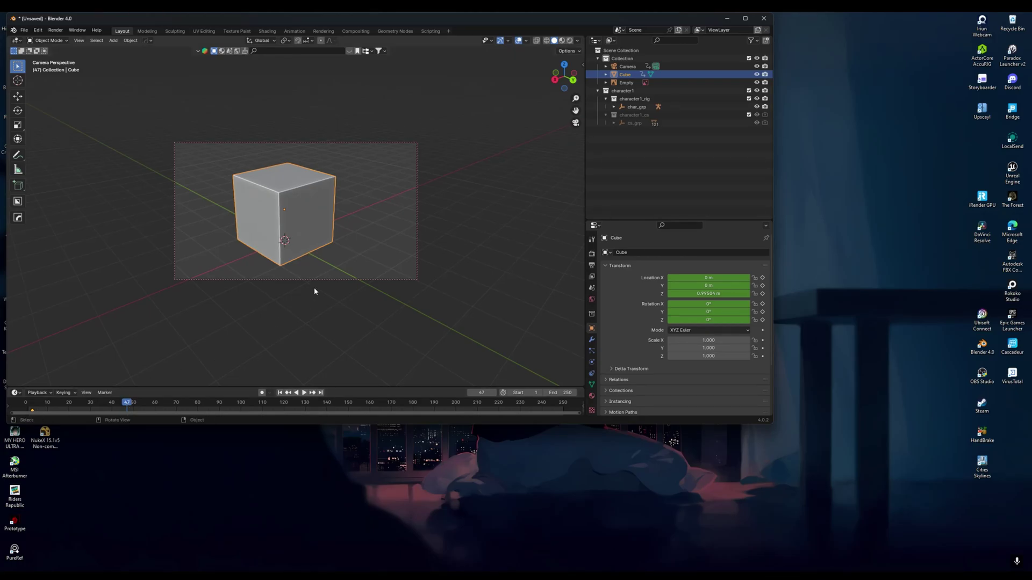
pyautogui.press('r')
pyautogui.press('z')
pyautogui.click(226, 301)
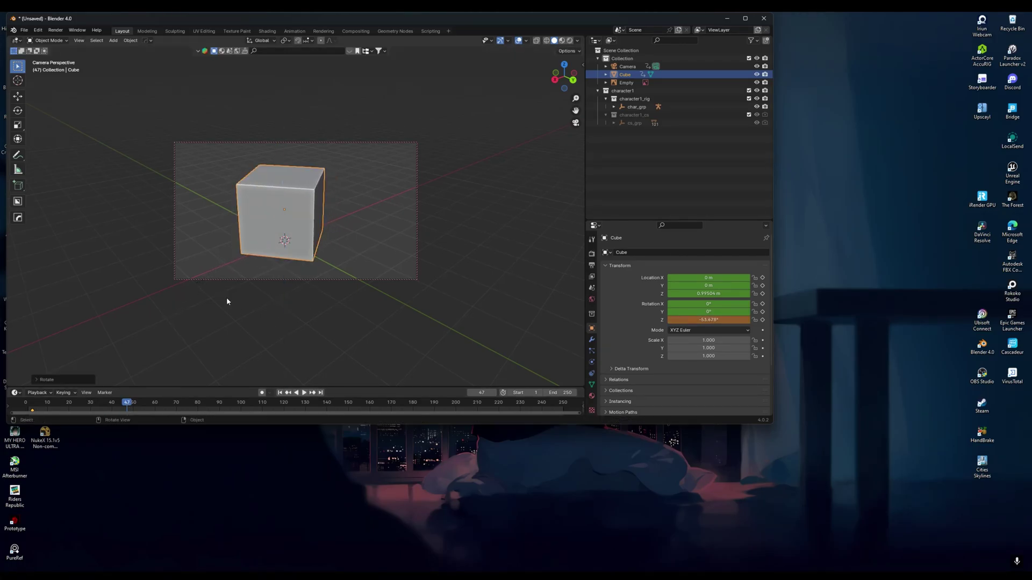
pyautogui.press('g')
pyautogui.click(352, 295)
pyautogui.press('i')
pyautogui.click(353, 295)
# Play and scrub the timeline through frame 51 to review the cube's motion.
pyautogui.press('space')
pyautogui.hotkey('shift', 'Left')
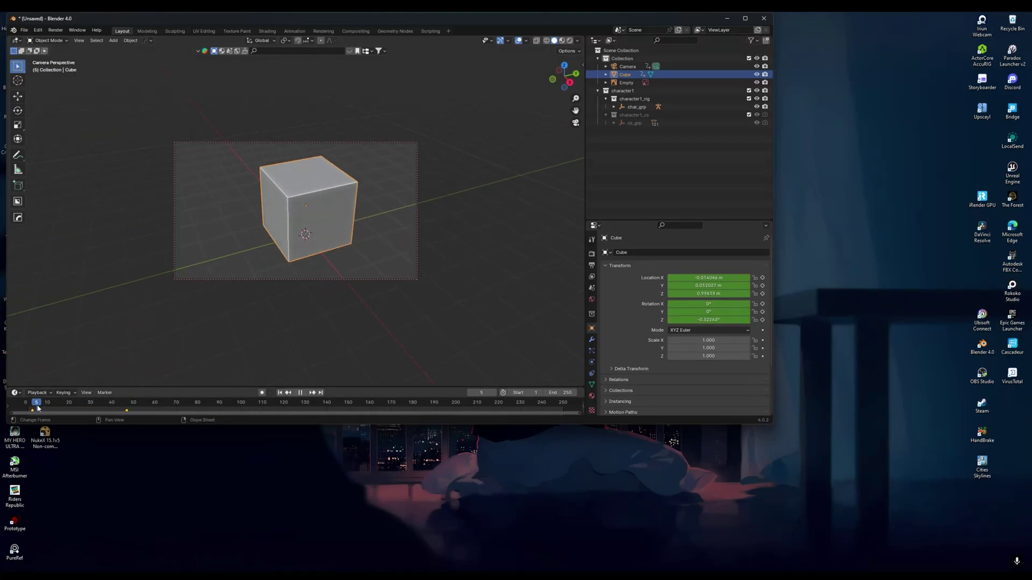
pyautogui.press('space')
pyautogui.click(134, 404)
pyautogui.press('space')
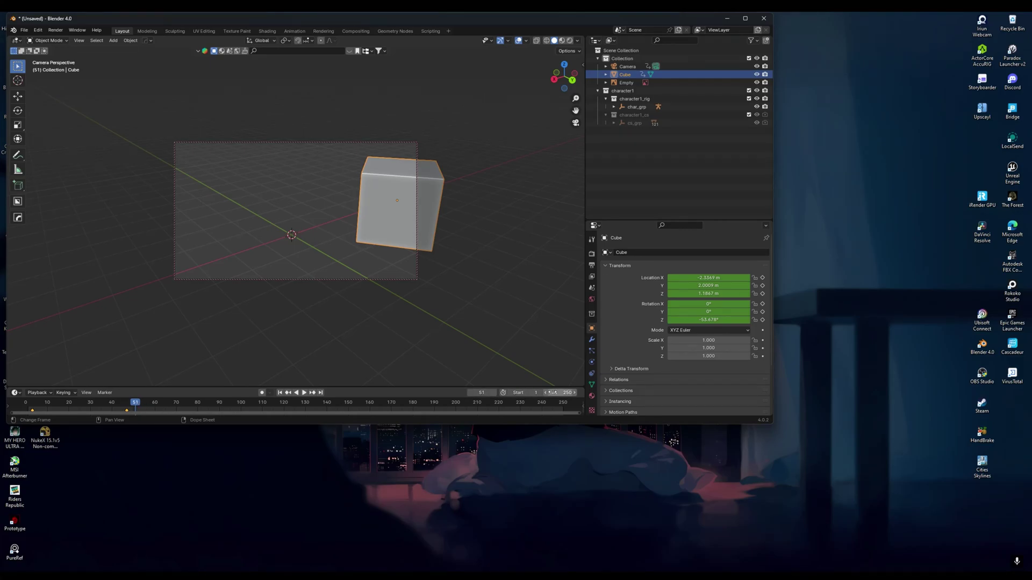
# Set the scene's end frame to 60.
pyautogui.write('0')
pyautogui.press('Return')
pyautogui.scroll(-1, 537, 403)
# Select the camera and cube and export them as Universal Scene Description, overwriting untitled.usdc in Downloads.
pyautogui.click(280, 142)
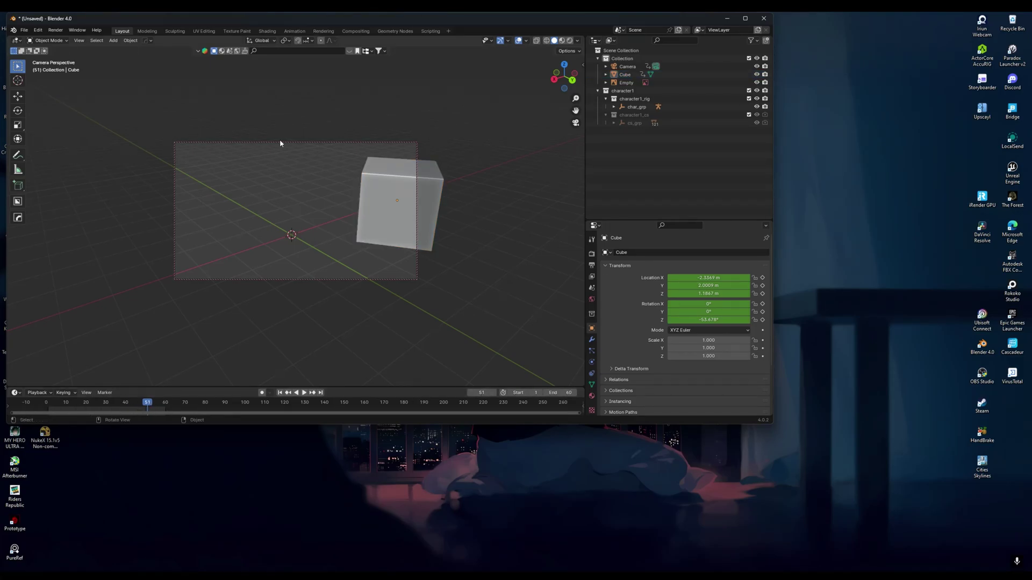
pyautogui.moveTo(497, 128); pyautogui.dragTo(183, 252)
pyautogui.click(23, 30)
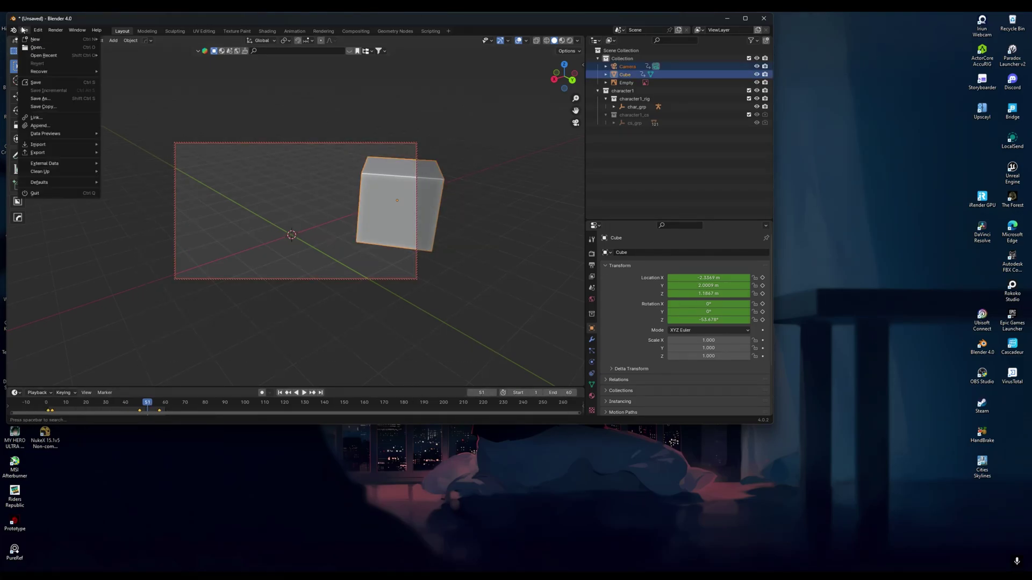
pyautogui.moveTo(42, 156)
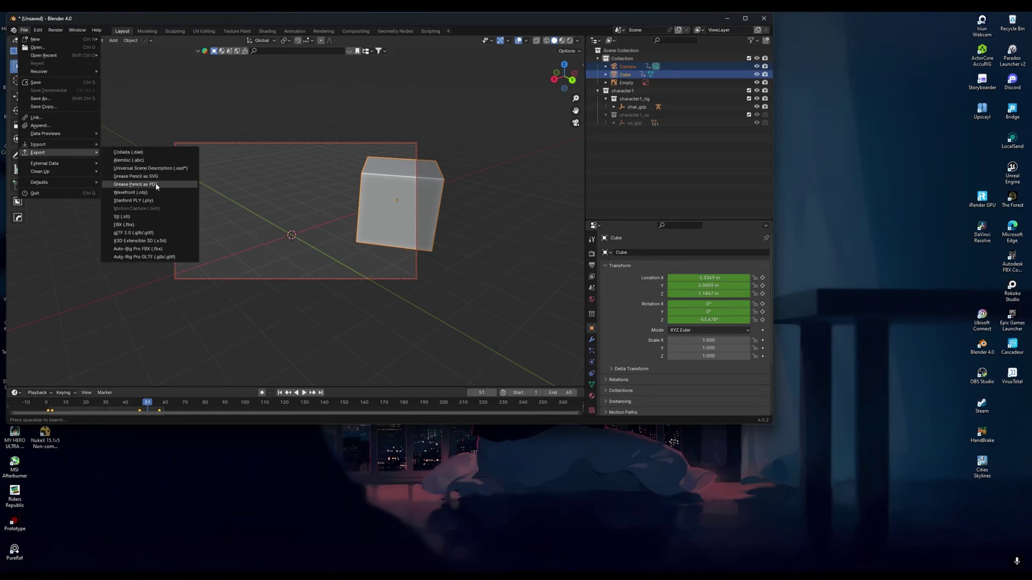
pyautogui.click(154, 169)
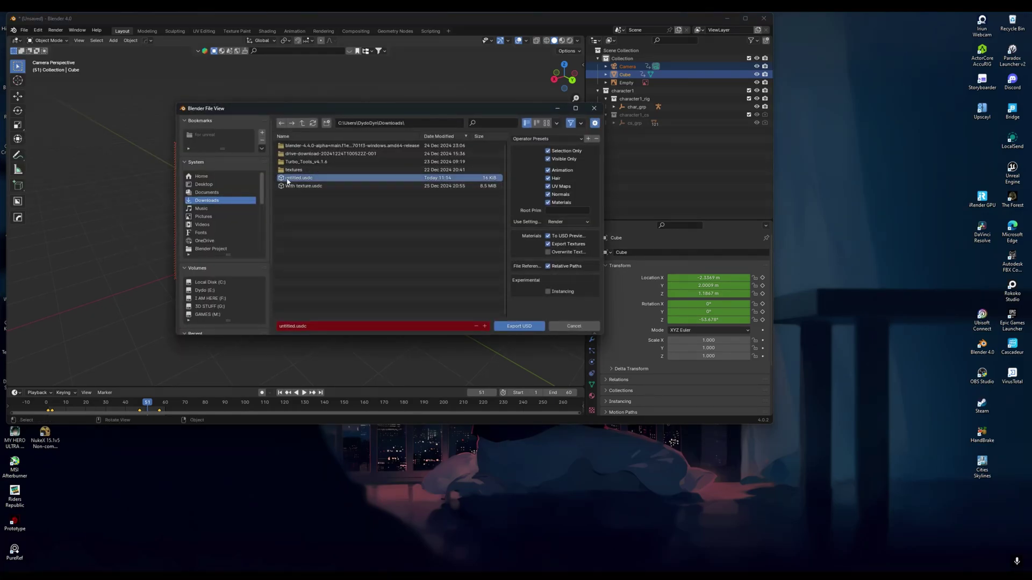
pyautogui.click(517, 325)
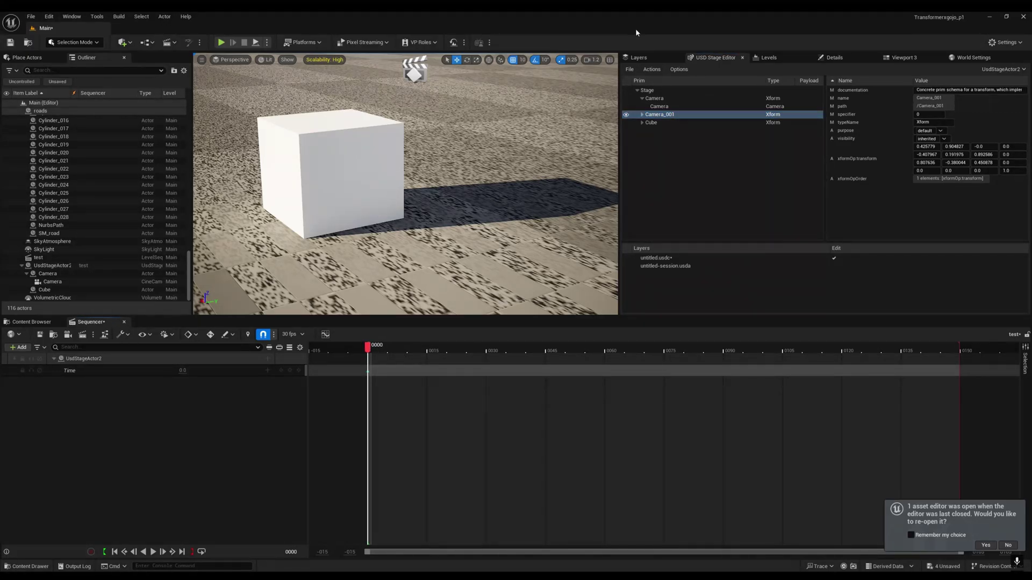
# Reload the untitled.usdc stage in Unreal Engine's USD Stage Editor.
pyautogui.click(634, 70)
pyautogui.click(647, 137)
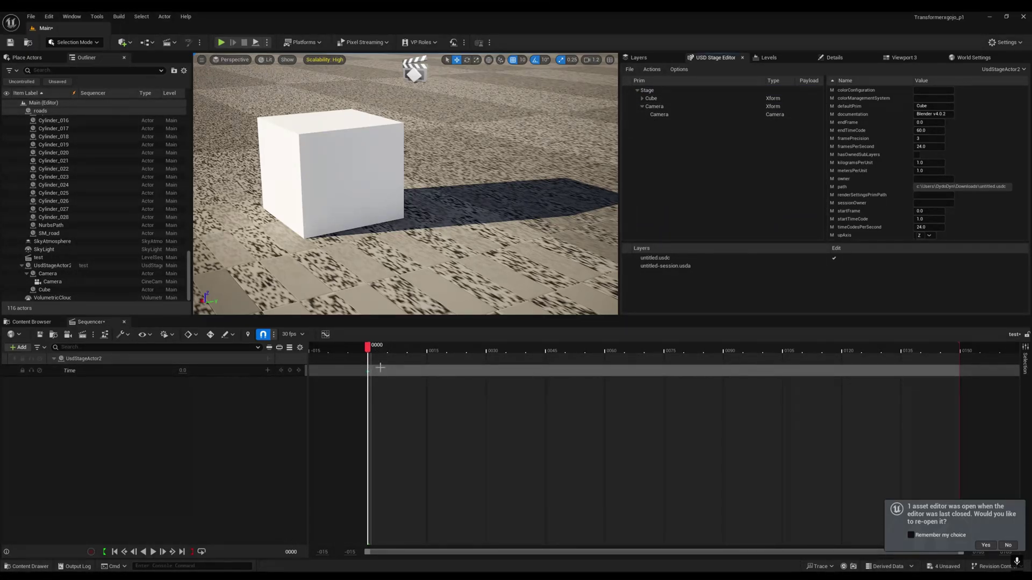
# Key the UsdStageActor2 Time value at 54 on frame 54 of the test sequence.
pyautogui.moveTo(380, 367); pyautogui.dragTo(348, 384)
pyautogui.moveTo(446, 350); pyautogui.dragTo(572, 356)
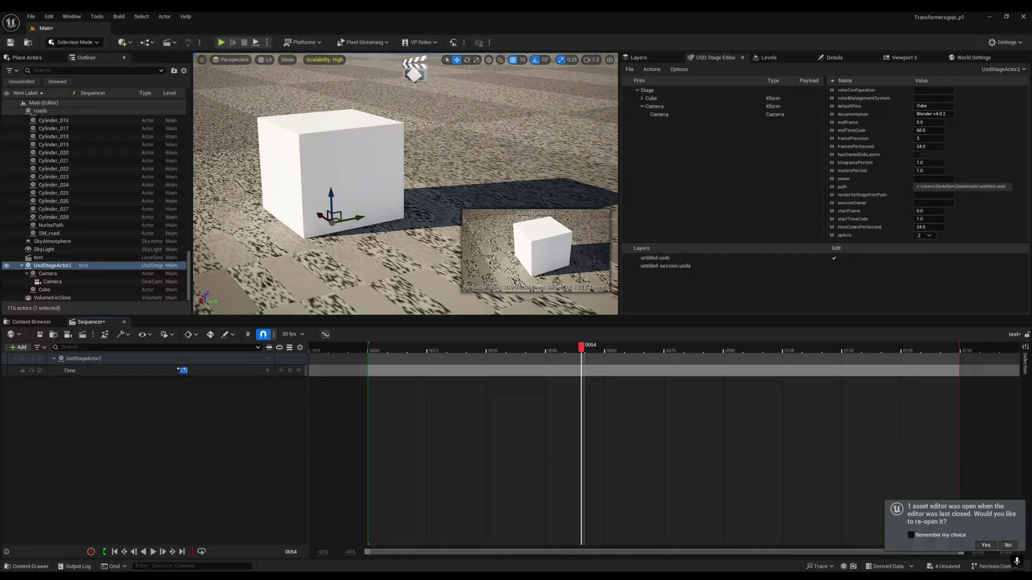
pyautogui.write('54')
pyautogui.press('Return')
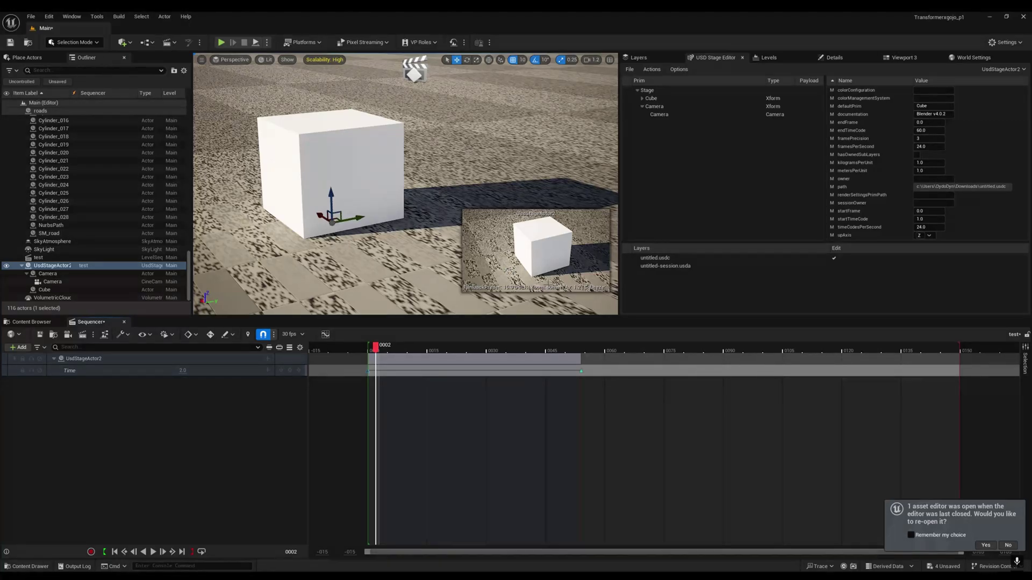
# Scrub the test sequence to frame 40 and switch the viewport to look through the USD stage's Camera.
pyautogui.moveTo(375, 347); pyautogui.dragTo(525, 347)
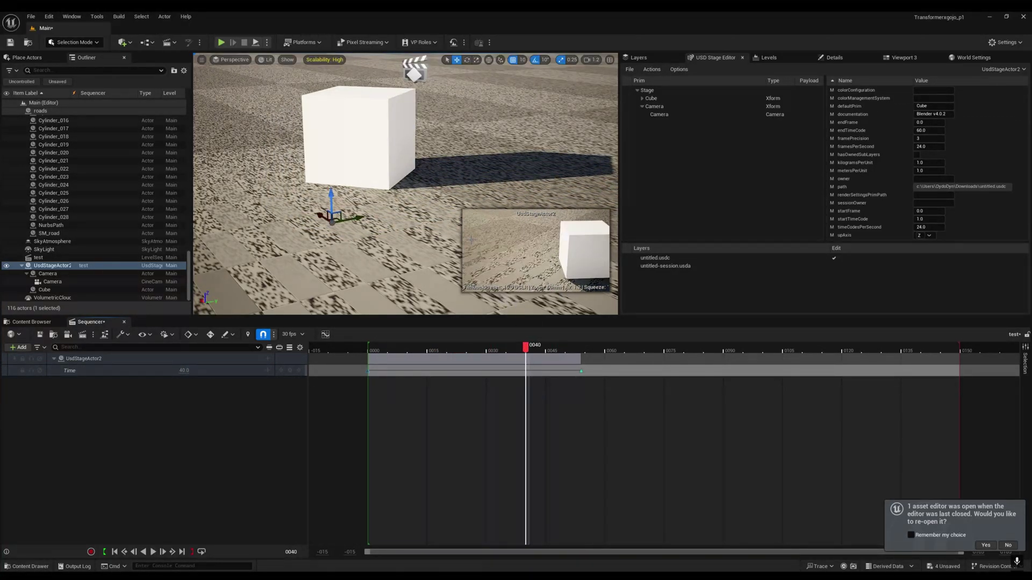
pyautogui.click(232, 59)
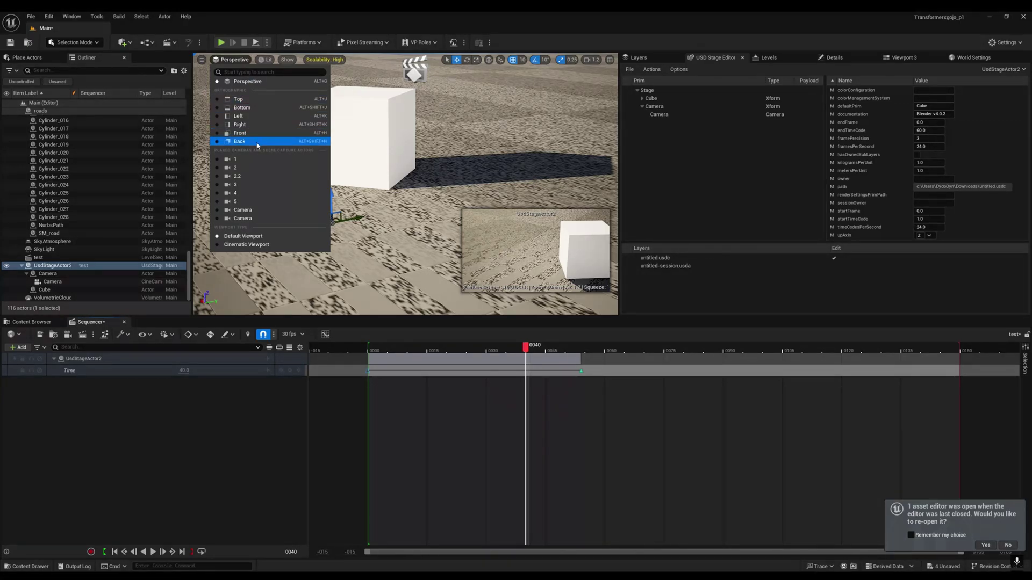
pyautogui.click(242, 218)
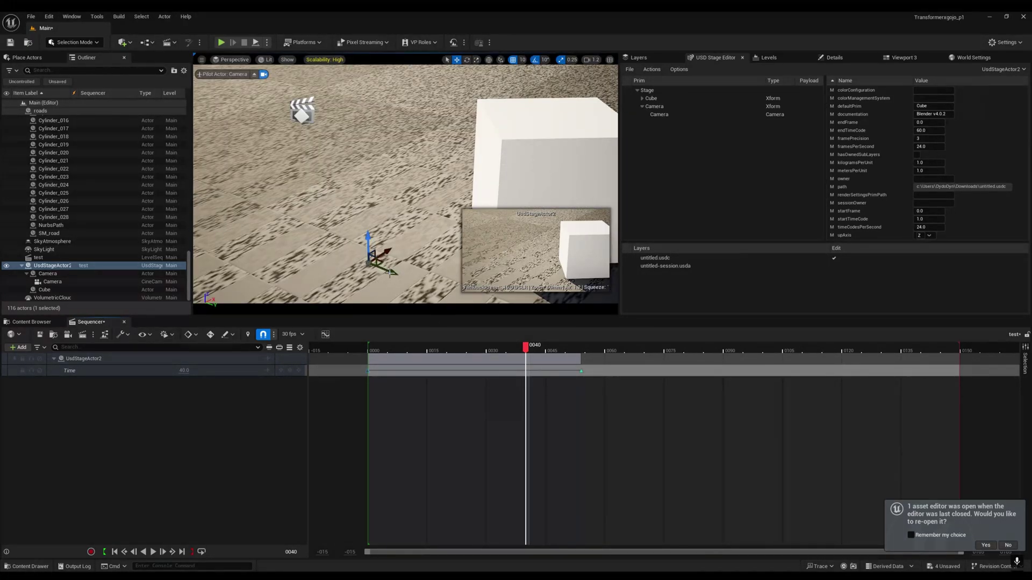
pyautogui.click(389, 273)
# Play the test sequence from its start through the camera view, stopping after the last Time key.
pyautogui.moveTo(519, 344); pyautogui.dragTo(357, 346)
pyautogui.press('space')
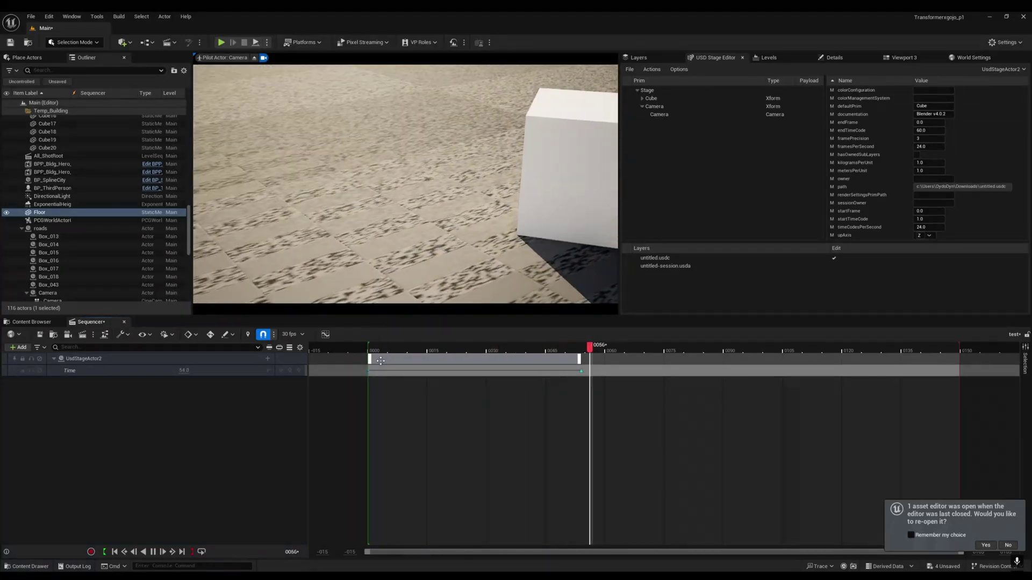
pyautogui.press('space')
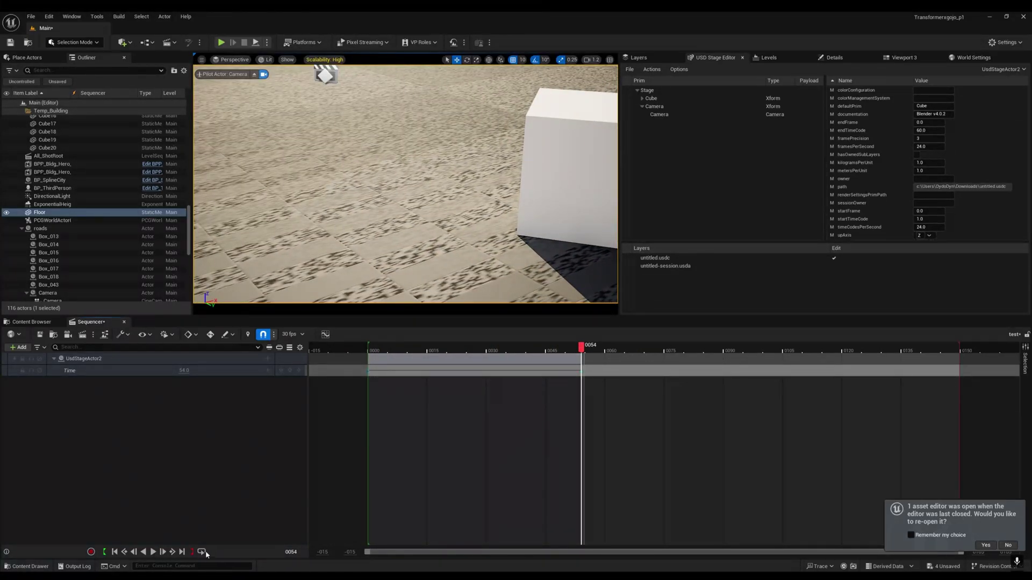
# Set the test sequence's playback end to frame 54 and play the range from its start.
pyautogui.click(191, 553)
pyautogui.moveTo(545, 349); pyautogui.dragTo(351, 352)
pyautogui.press('space')
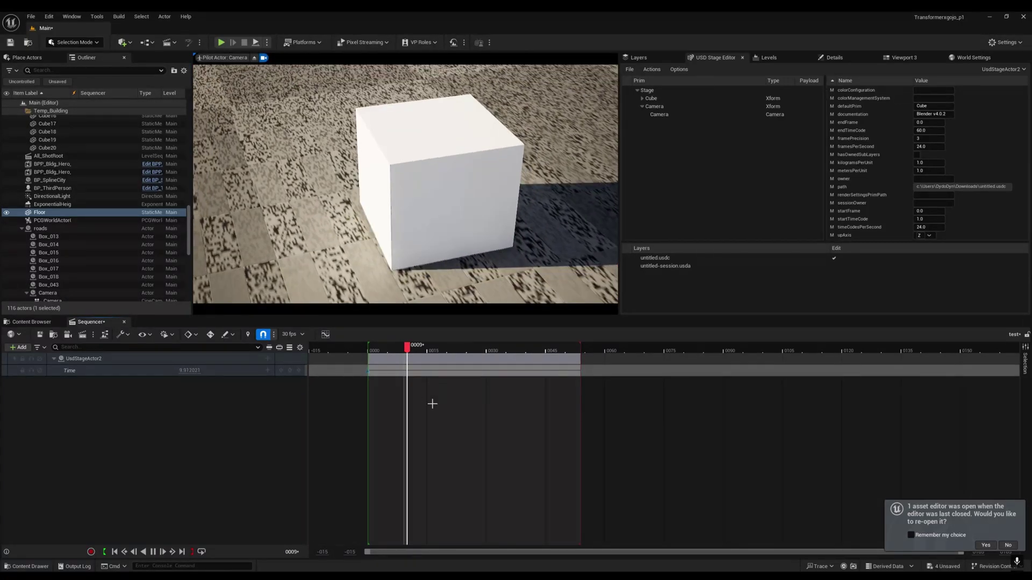
pyautogui.click(651, 69)
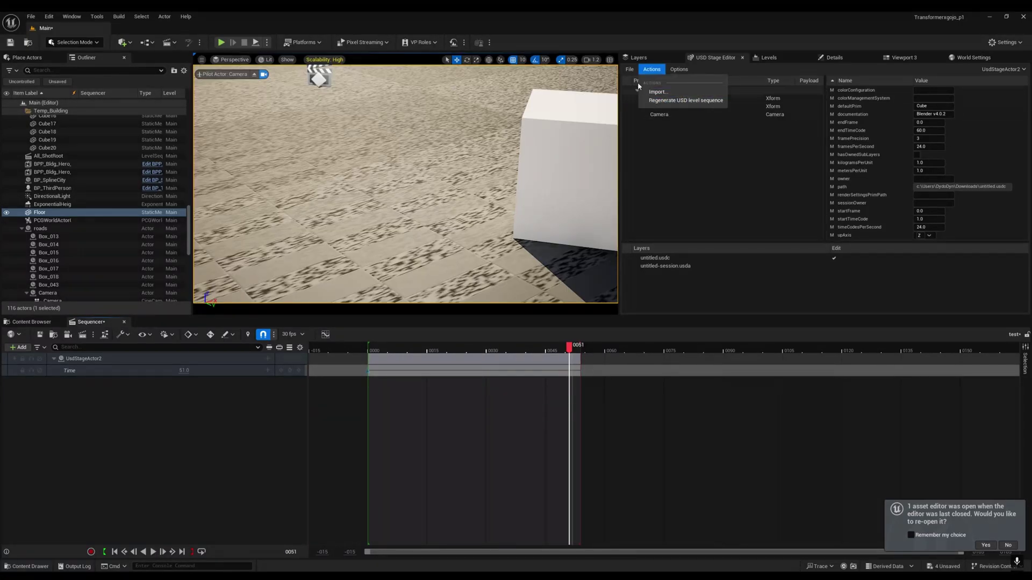
pyautogui.click(654, 70)
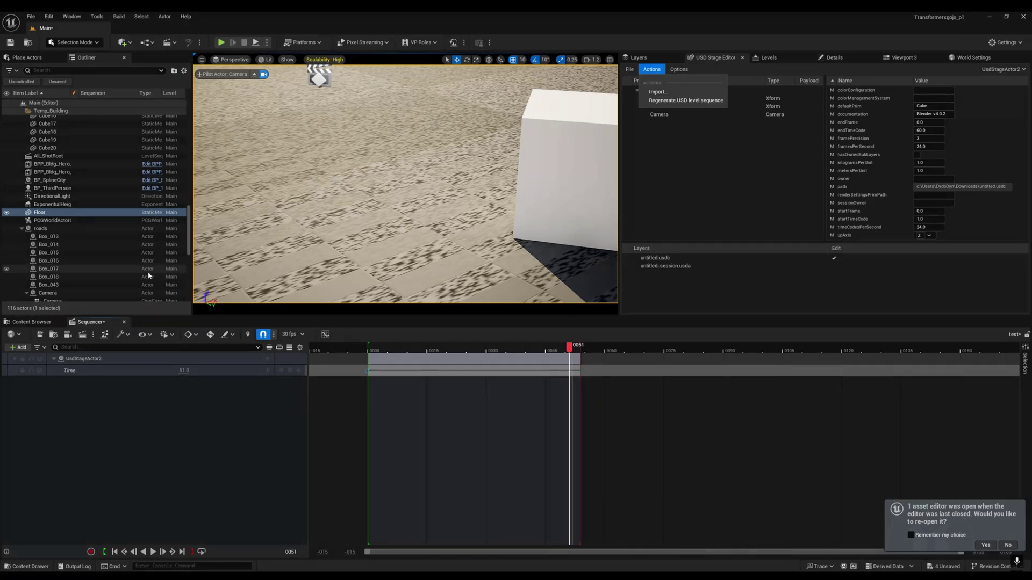
pyautogui.click(42, 324)
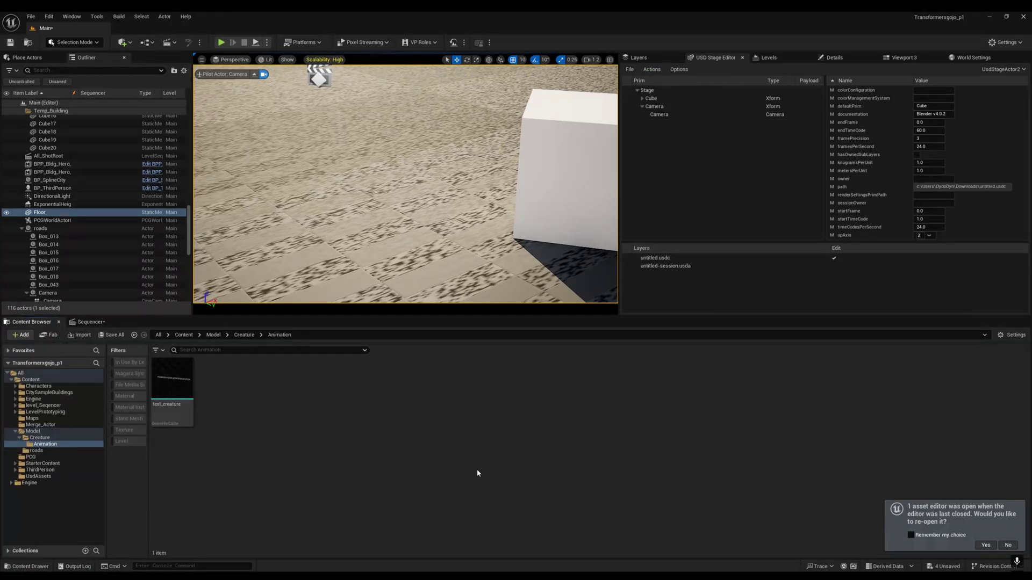
pyautogui.click(86, 322)
# Rewind the test sequence to before frame 0 and replay the camera and cube animation.
pyautogui.moveTo(560, 350); pyautogui.dragTo(358, 376)
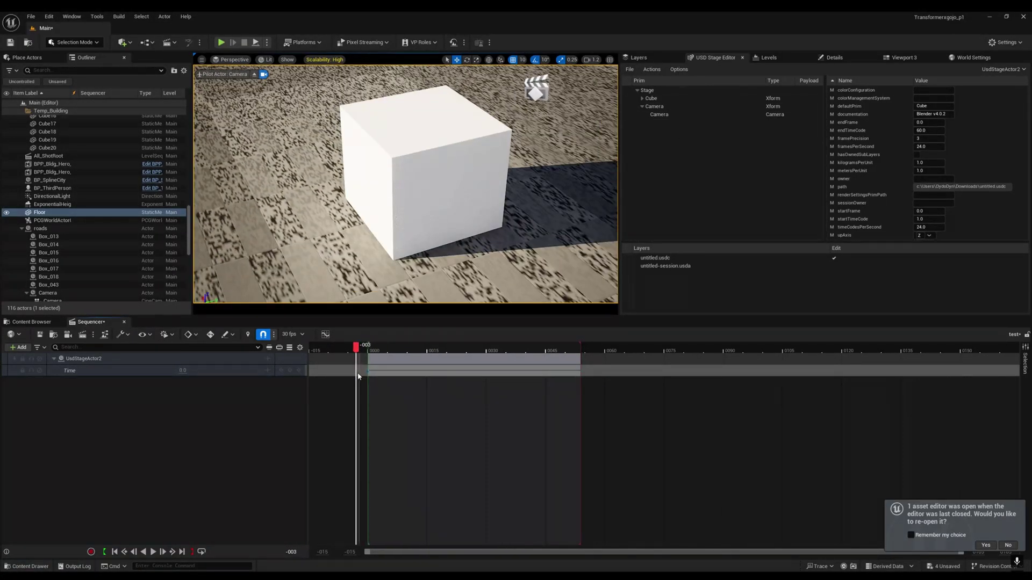
pyautogui.press('space')
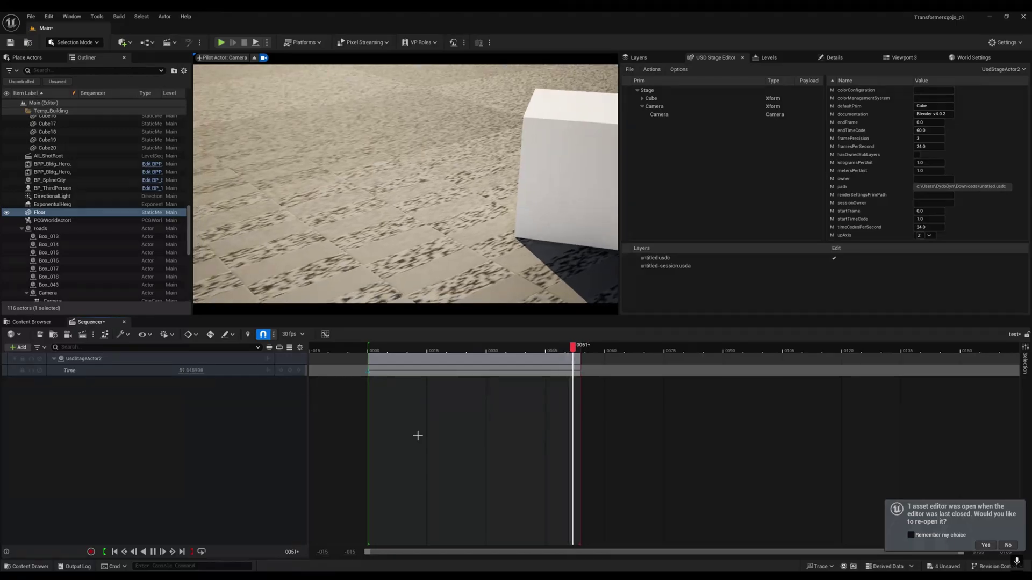